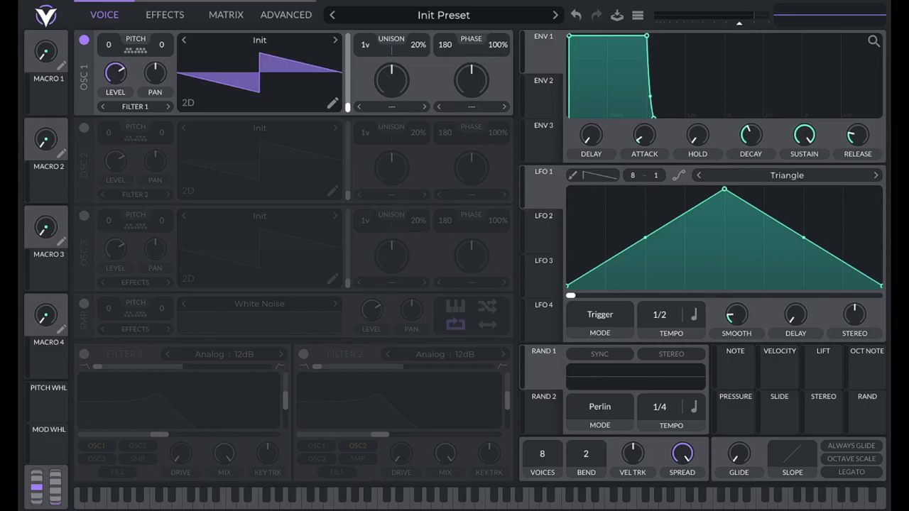
Step: Load Basic Shapes into oscillator 1, transpose it -24 semitones, and reduce its phase randomization
click(255, 34)
click(558, 69)
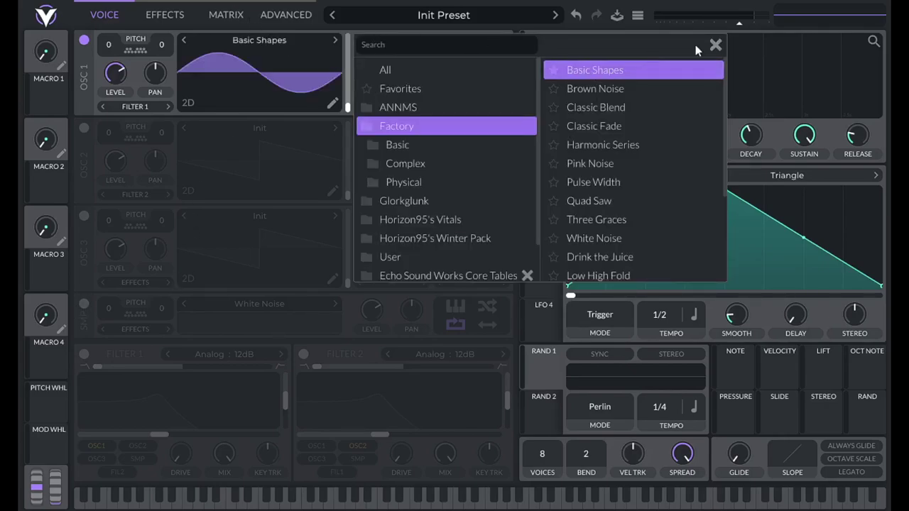
click(715, 45)
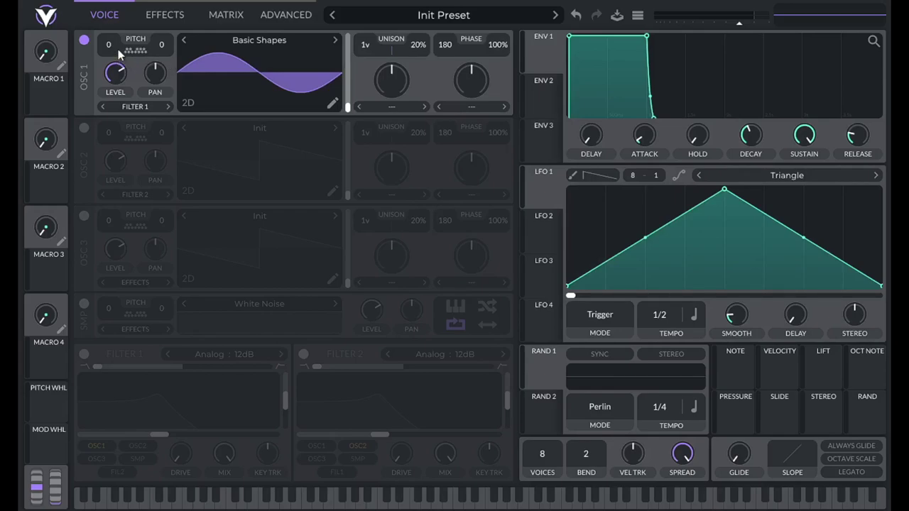
drag(113, 44, 114, 55)
drag(497, 43, 495, 48)
Step: Set oscillator 1's level to exactly 0.125
right_click(122, 82)
click(138, 102)
text(0.125)
key(Return)
Step: Enable oscillator 2 and load the Harmonic Series wavetable into it
click(84, 128)
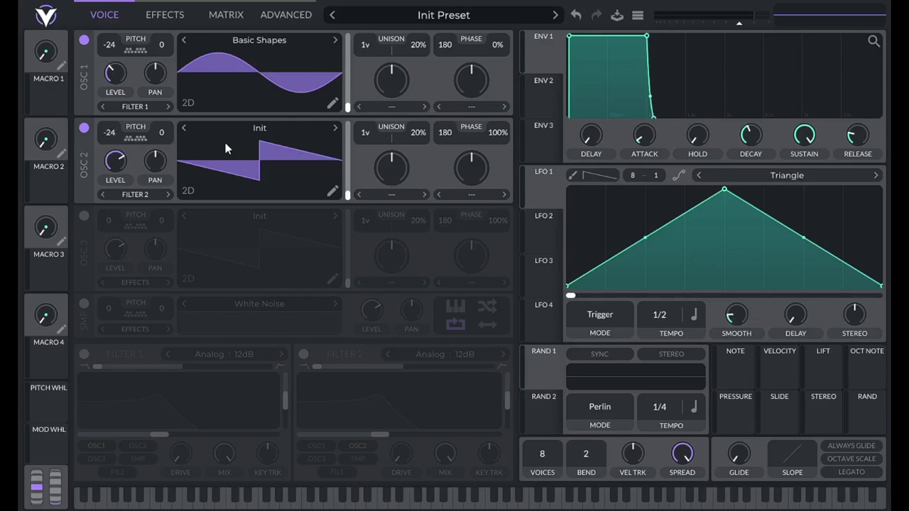
click(262, 133)
click(632, 235)
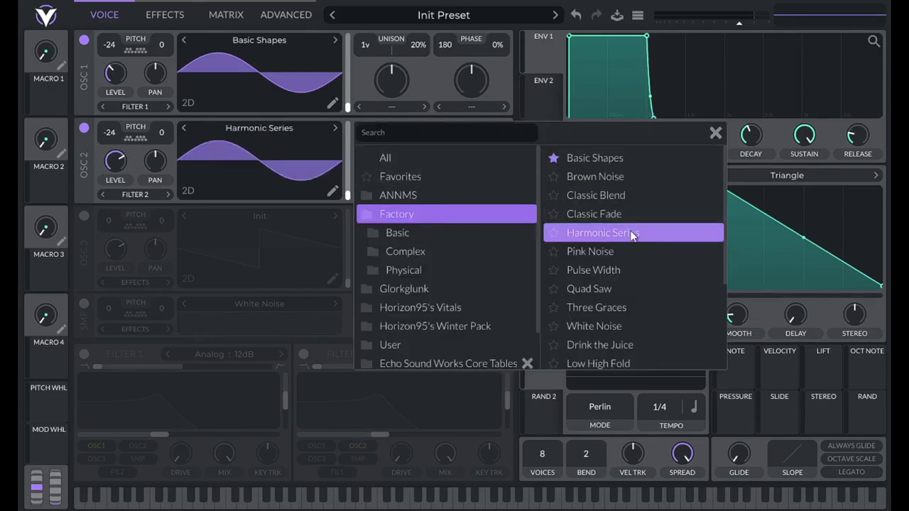
click(714, 135)
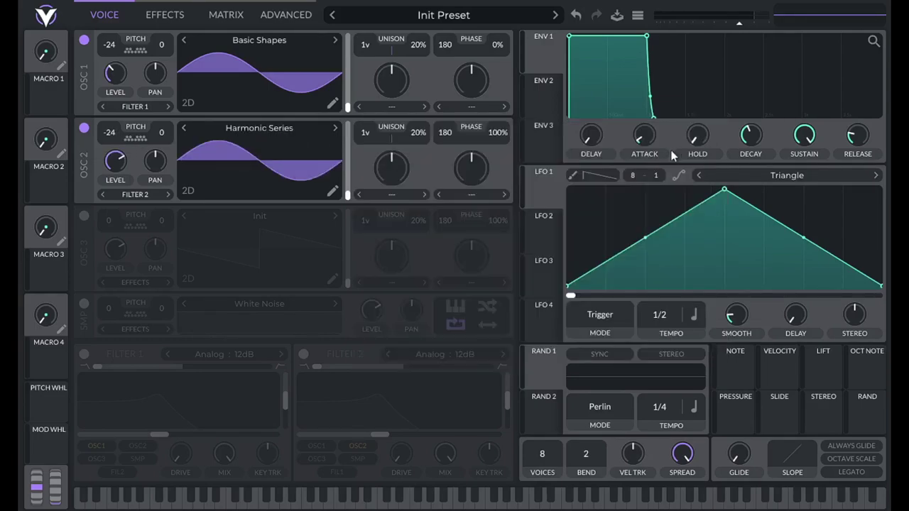
Step: Preview oscillator 2's Harmonic Series frames, keeping no frame interpolation
click(333, 193)
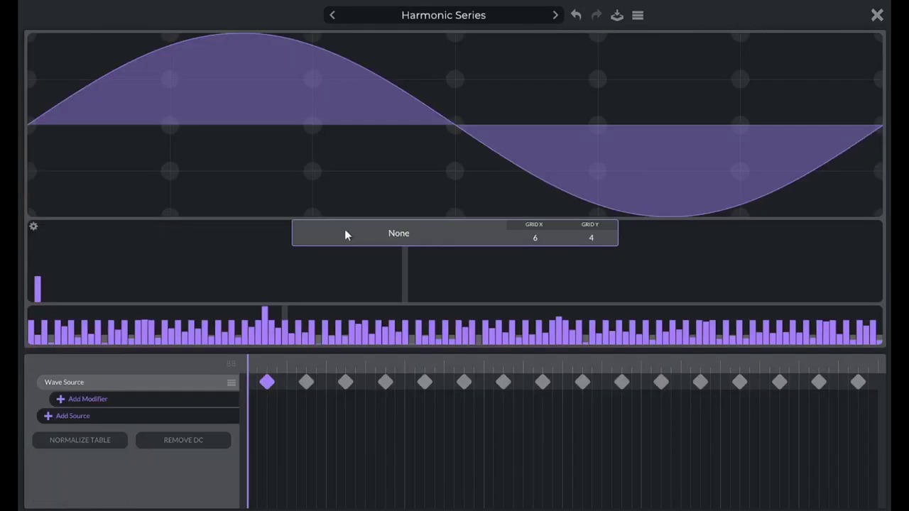
click(346, 234)
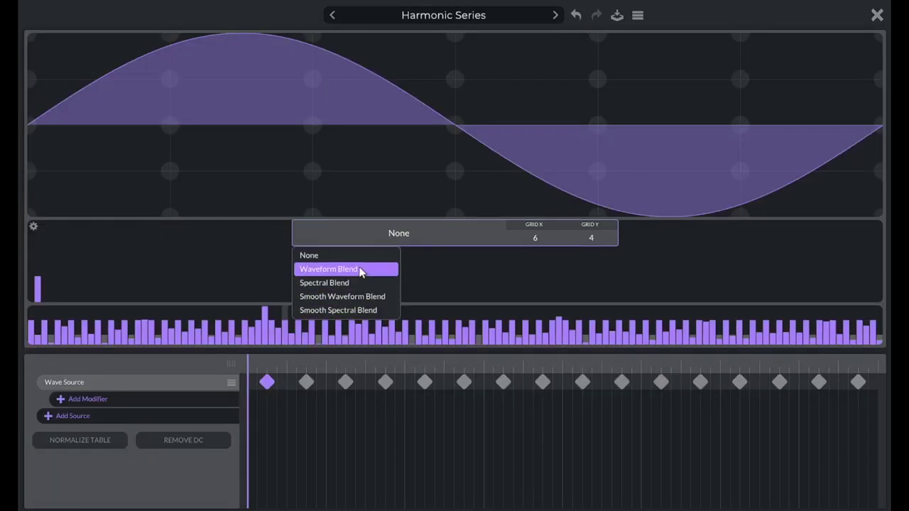
click(426, 233)
click(878, 15)
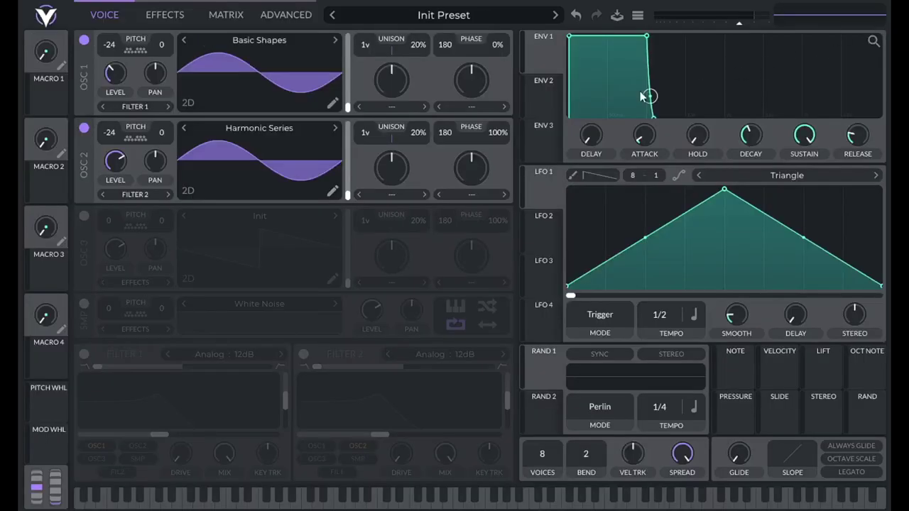
drag(348, 194, 350, 225)
click(331, 193)
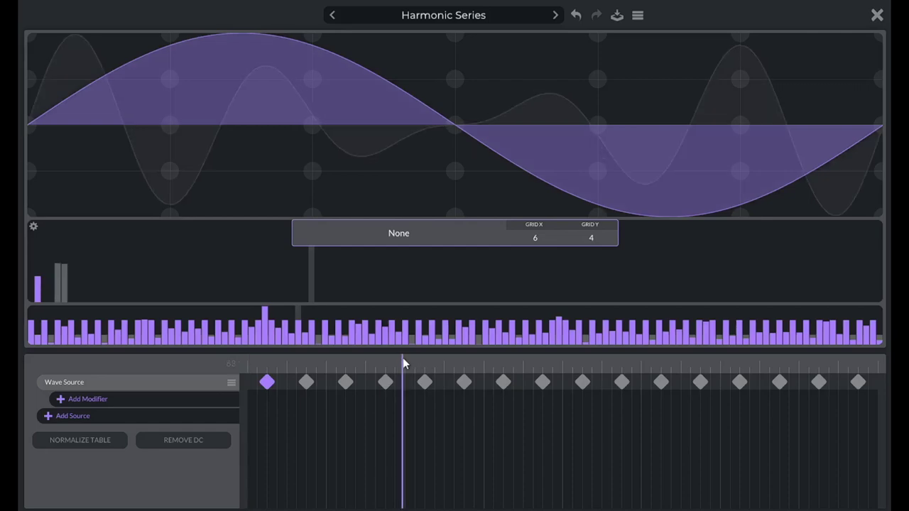
drag(402, 358, 465, 362)
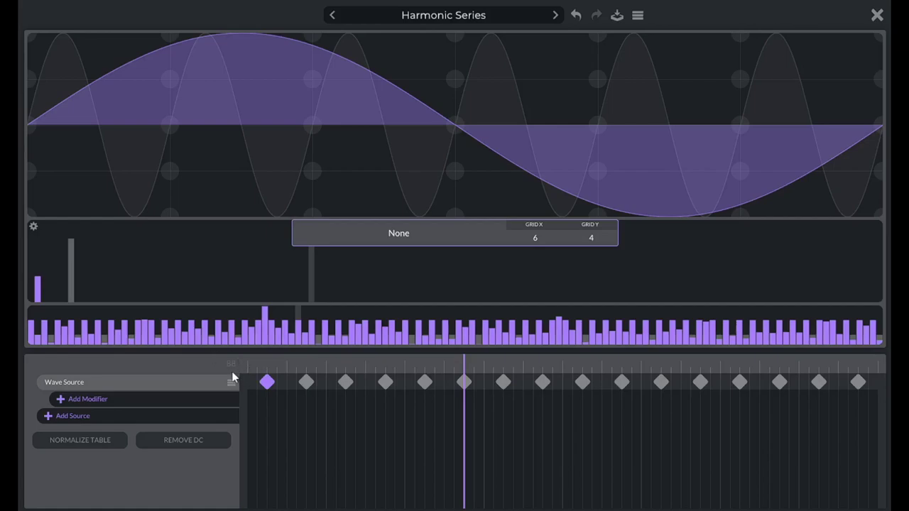
click(877, 15)
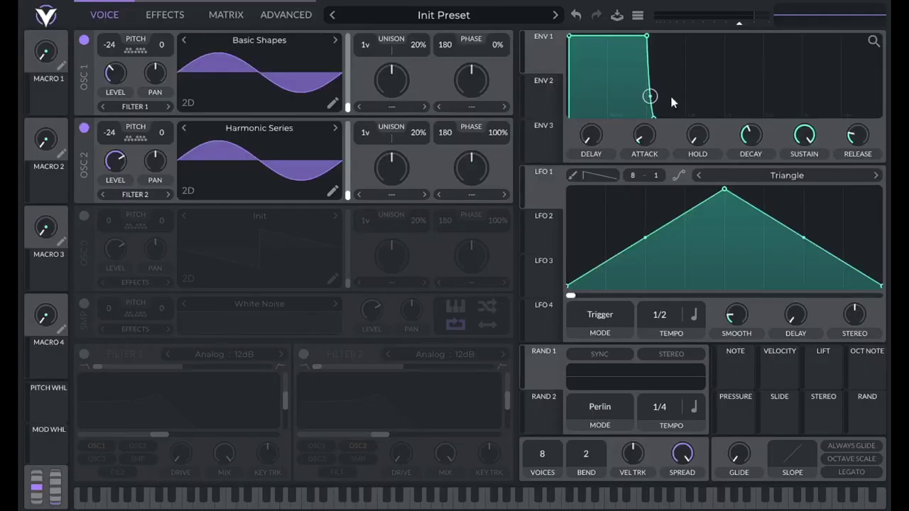
Step: Set oscillator 2's wavetable frame to 64 and drag Macro 3 onto oscillator 2
right_click(347, 193)
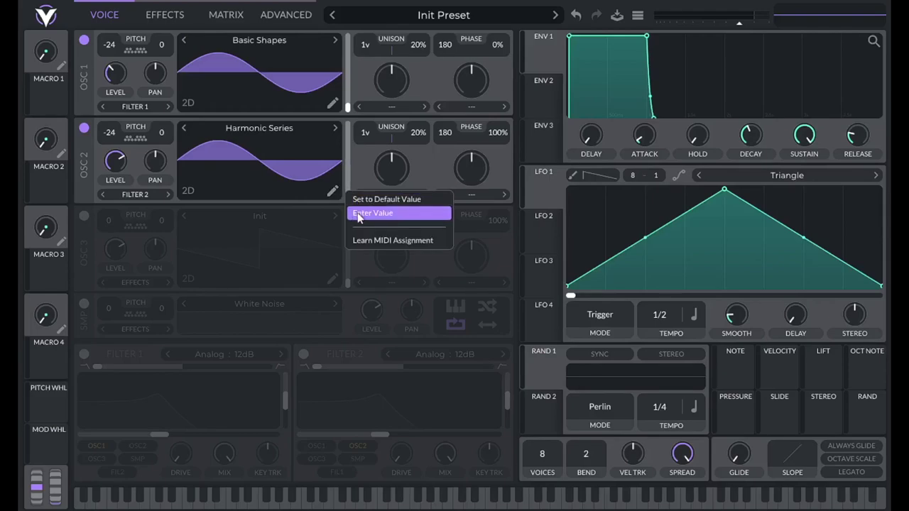
click(358, 214)
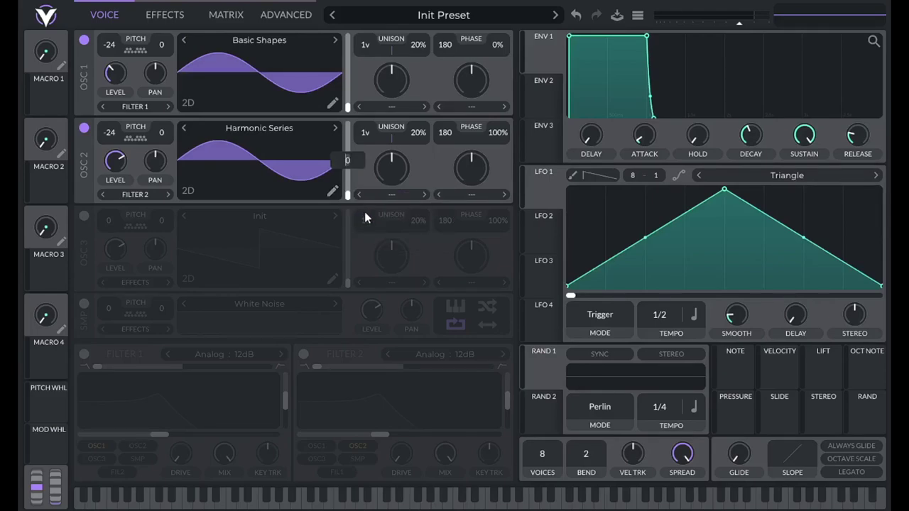
text(64)
key(Return)
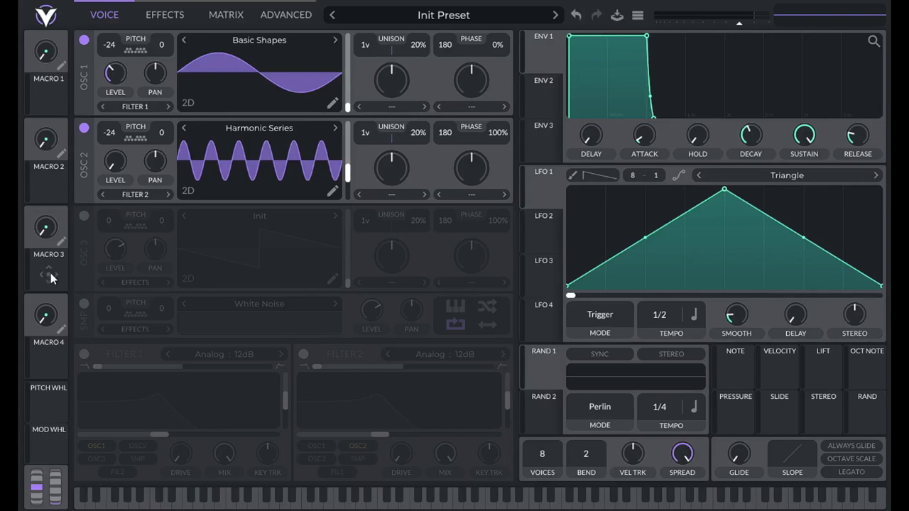
drag(51, 277, 115, 161)
Step: Set Macro 3 to 0.32 and remove oscillator 2's phase randomization
right_click(45, 229)
click(62, 253)
text(0.32)
key(Return)
drag(500, 134, 529, 366)
Step: Enable oscillator 3 and route its output to Direct Out
click(84, 216)
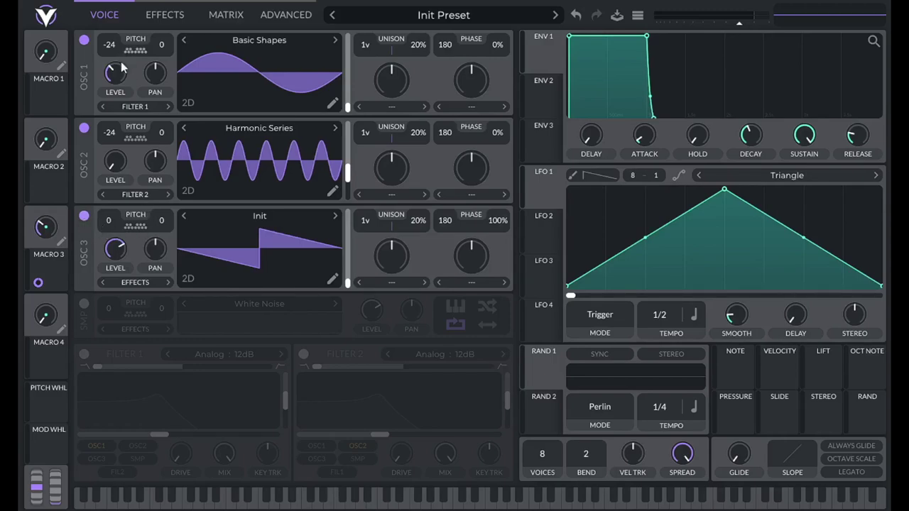
click(152, 283)
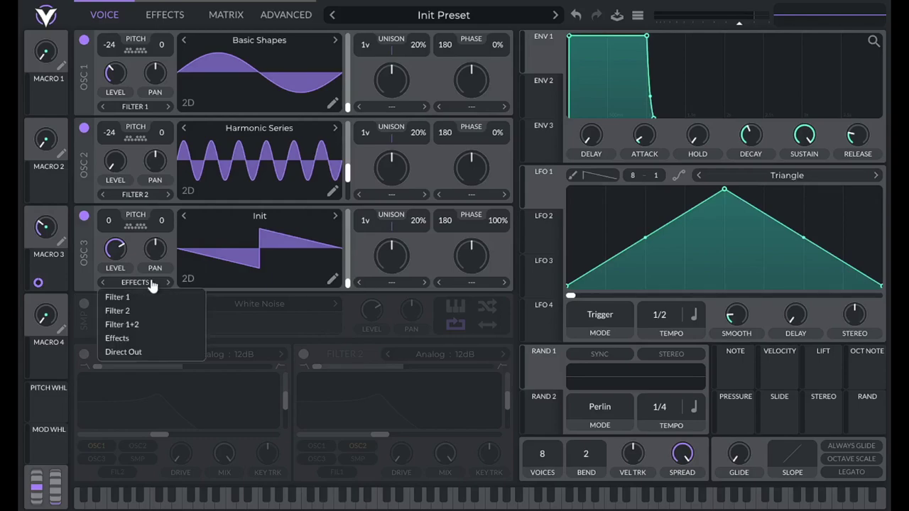
click(148, 350)
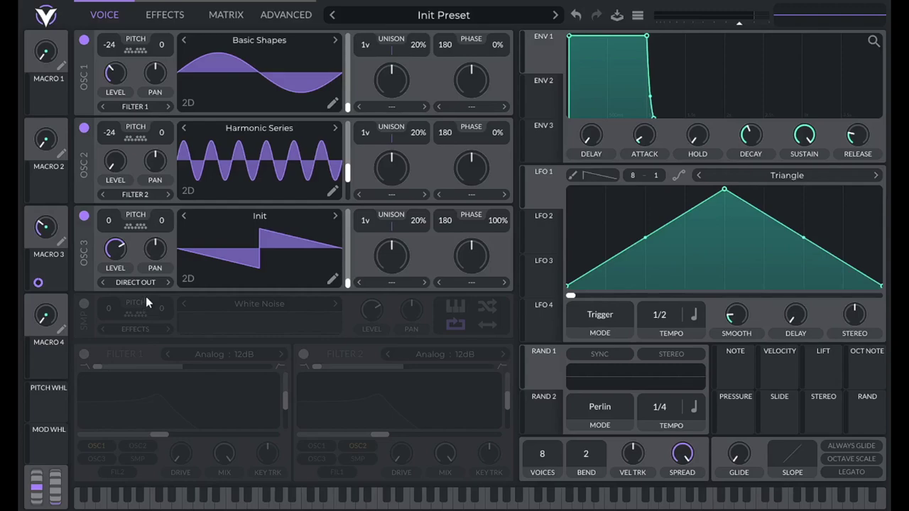
Step: Give oscillator 3 Basic Shapes at -24 semitones, 0% phase randomization, and Macro 4 on its level
click(269, 223)
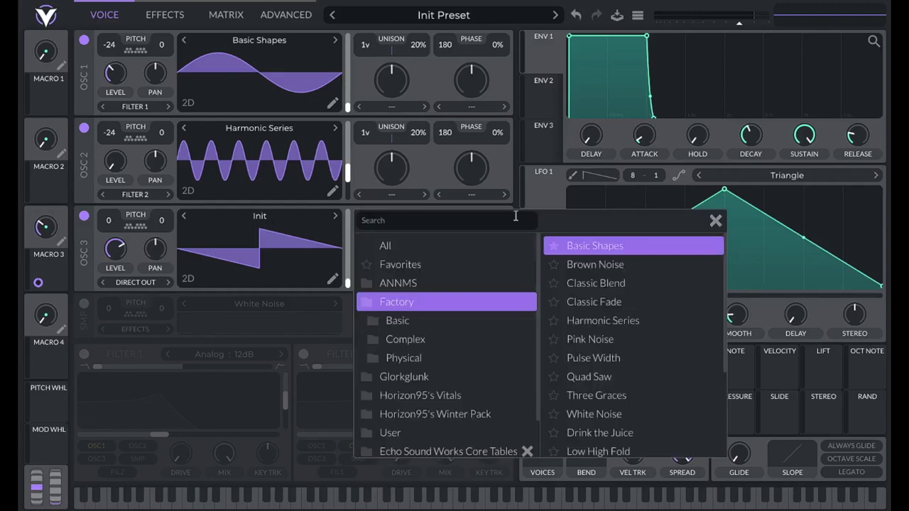
click(607, 246)
click(712, 221)
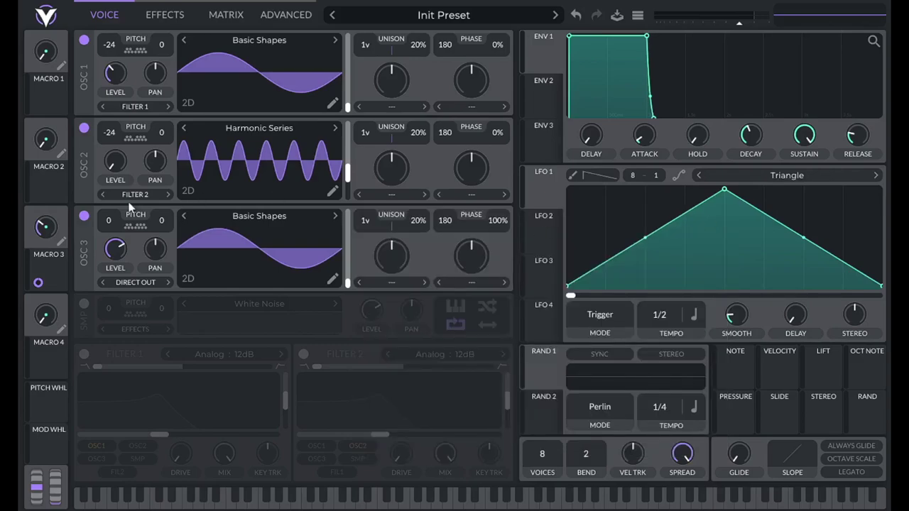
drag(111, 221, 116, 234)
drag(497, 220, 497, 248)
mouse_move(49, 362)
mouse_down()
mouse_move(85, 281)
mouse_move(115, 250)
mouse_up()
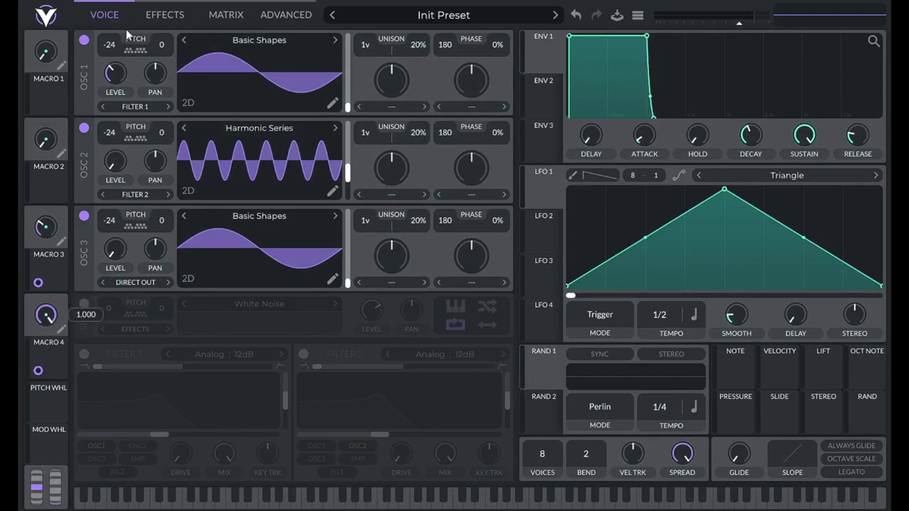
Step: Lower the master output volume and turn Macro 4 down to about 0.247
click(274, 15)
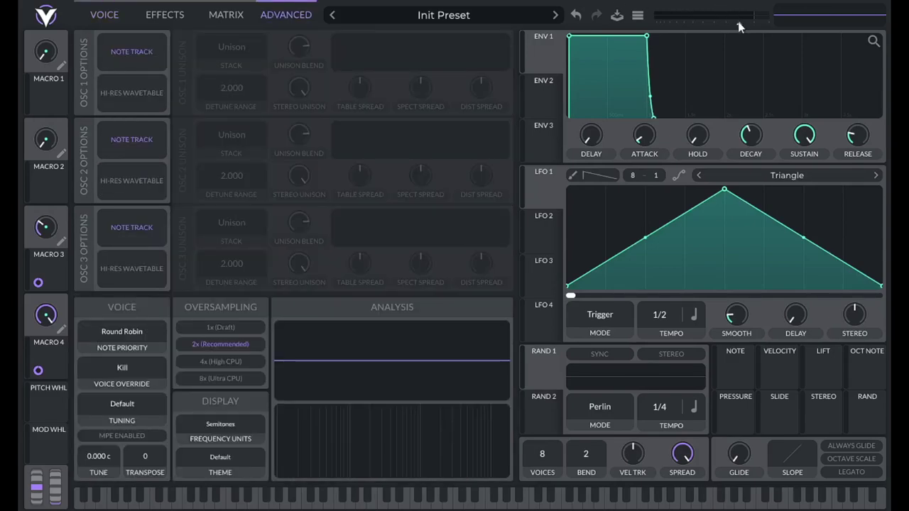
drag(737, 26, 724, 26)
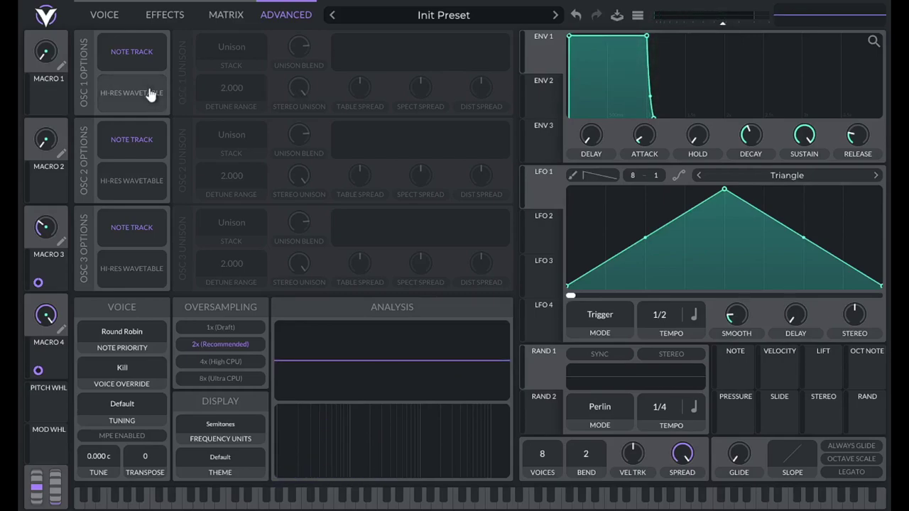
click(105, 15)
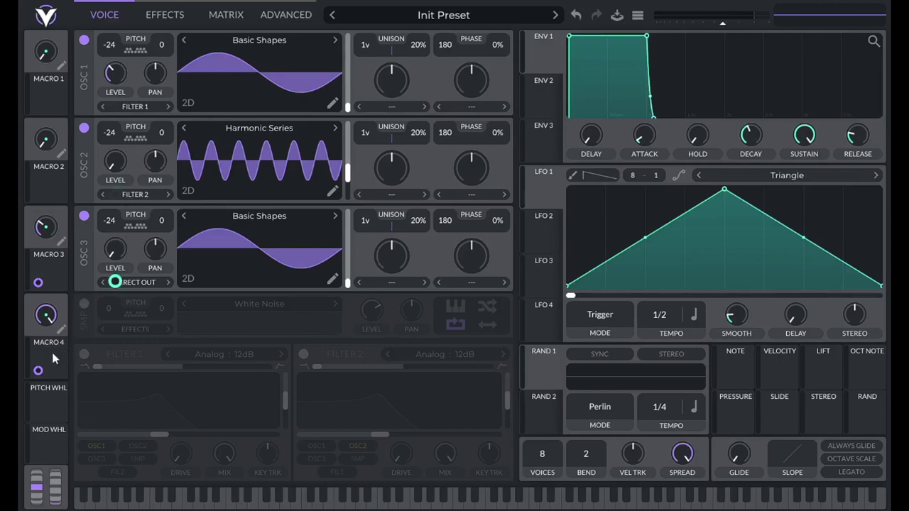
drag(44, 316, 76, 277)
Step: Assign Macro 4 to an envelope 1 setting and lower the master volume further
drag(542, 55, 115, 249)
drag(38, 370, 533, 64)
drag(724, 25, 714, 24)
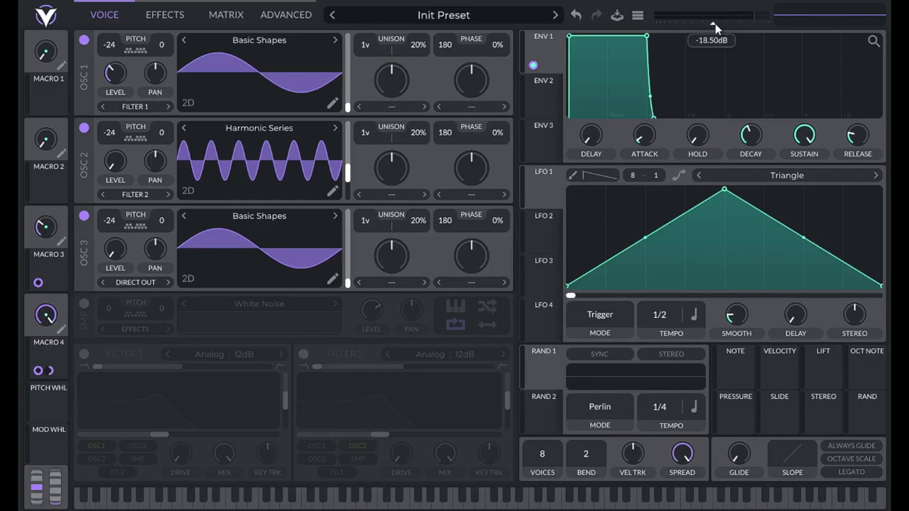
click(291, 15)
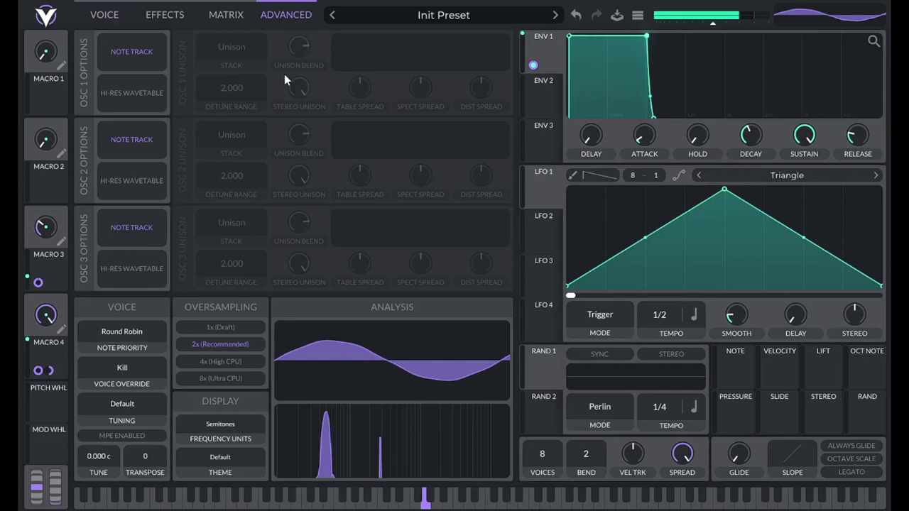
click(102, 15)
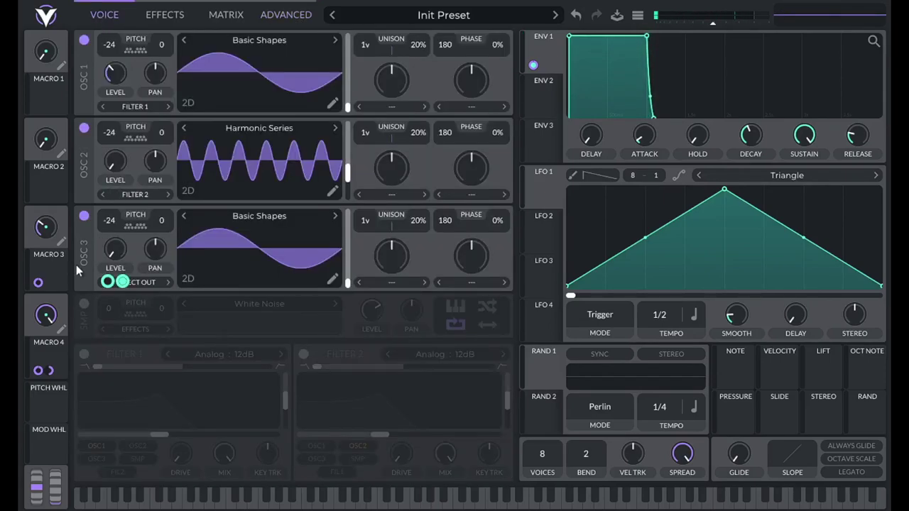
Step: Set Macro 4 to 0.58
right_click(47, 323)
click(60, 345)
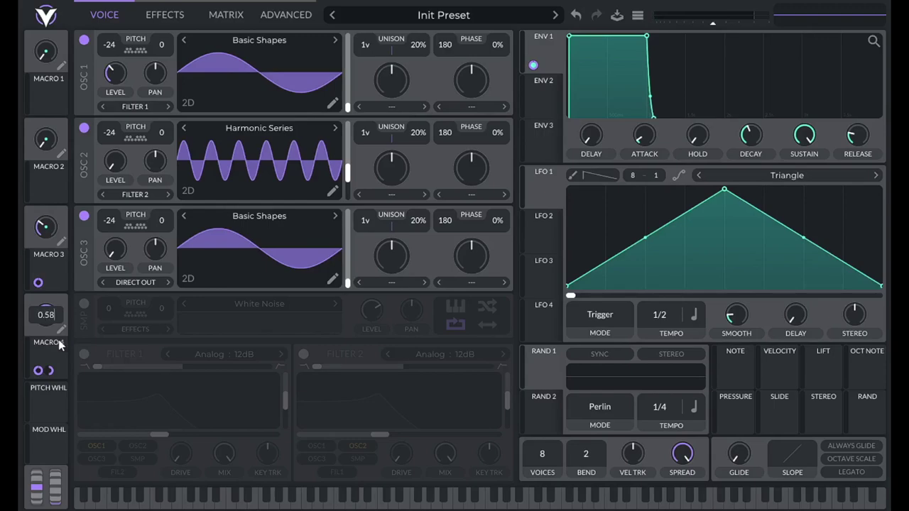
key(Return)
Step: Rename Macro 4 to SUB and Macro 3 to HARMONIC
text(SUB)
key(Return)
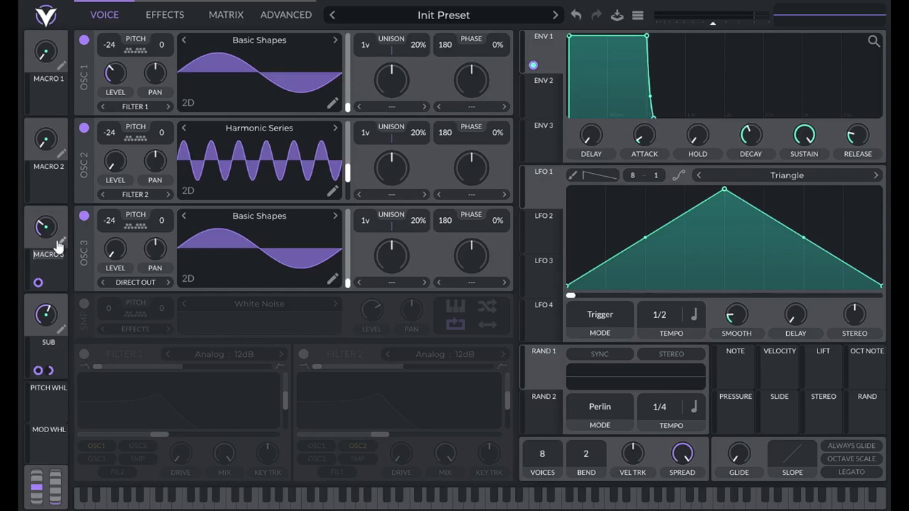
text(HARMONIC)
key(Return)
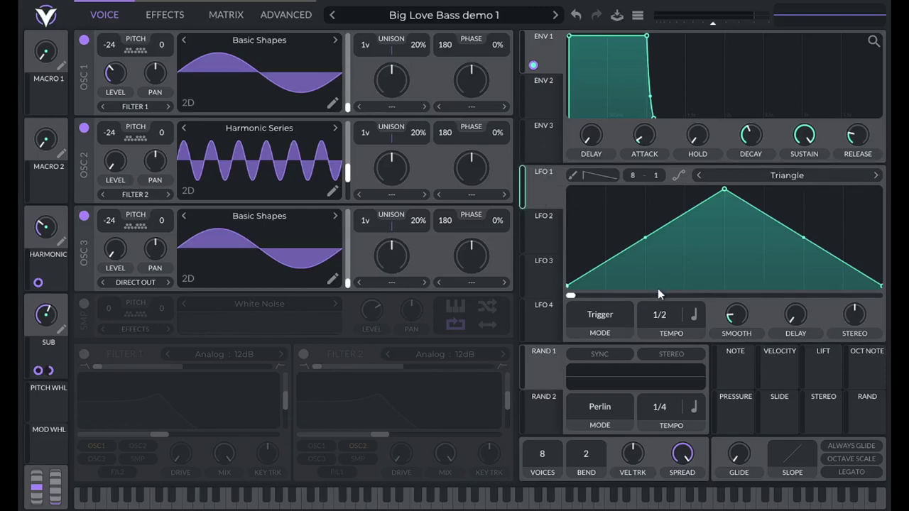
Step: Set LFO 1 to Tempo Triplets timing with smoothing enabled
click(694, 314)
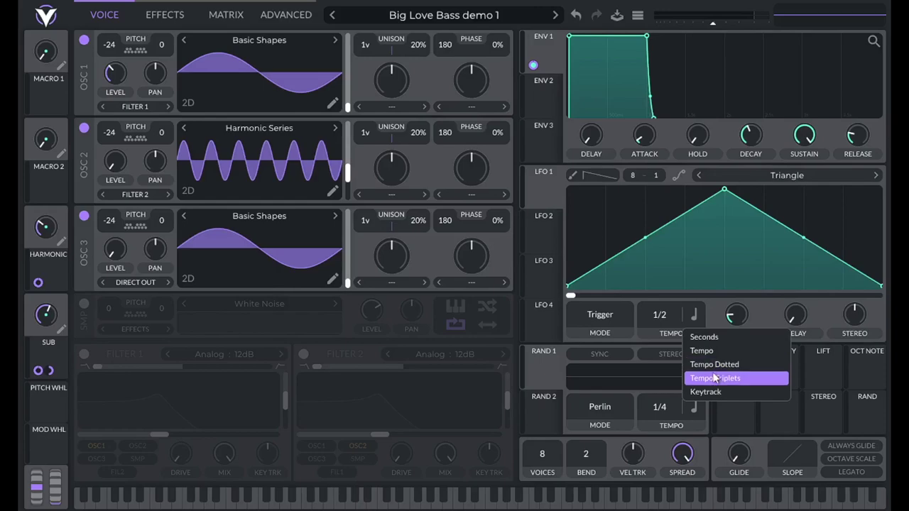
click(714, 378)
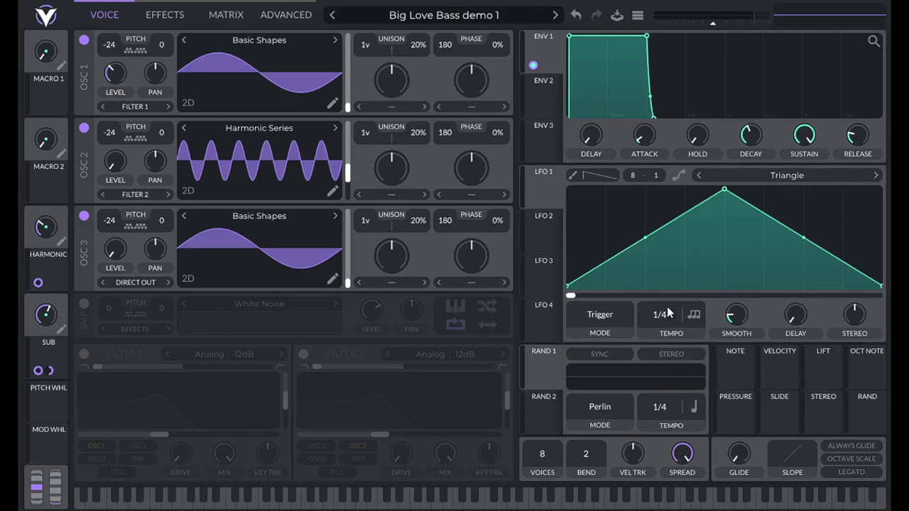
click(678, 178)
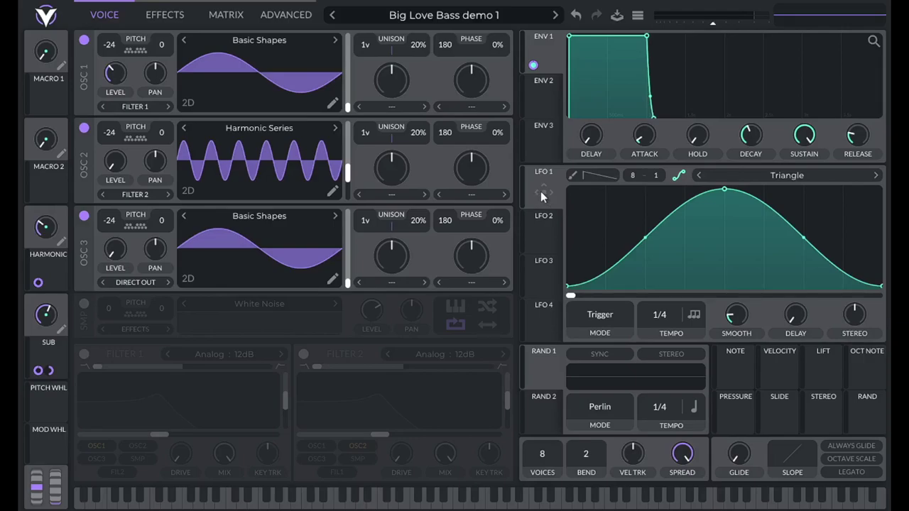
Step: Route LFO 1 to oscillator 2's level with a 0.392 modulation amount
drag(544, 192, 114, 163)
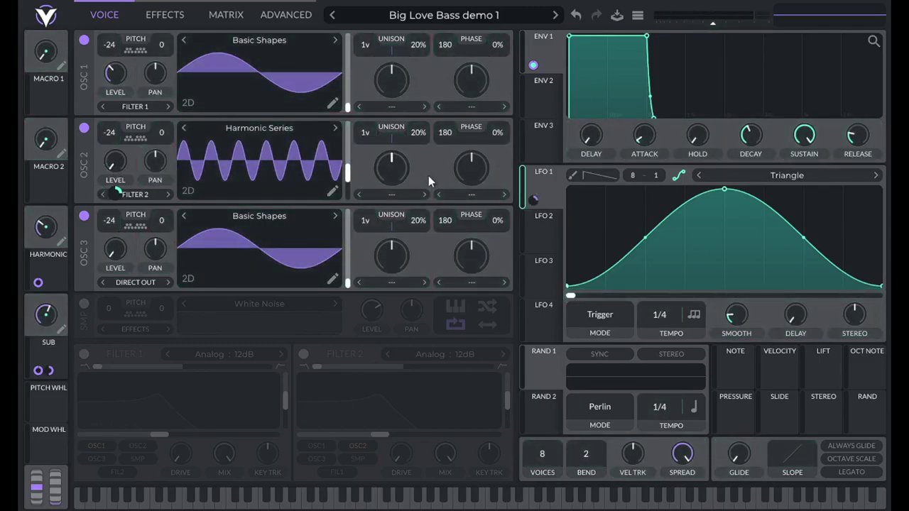
right_click(531, 201)
click(559, 291)
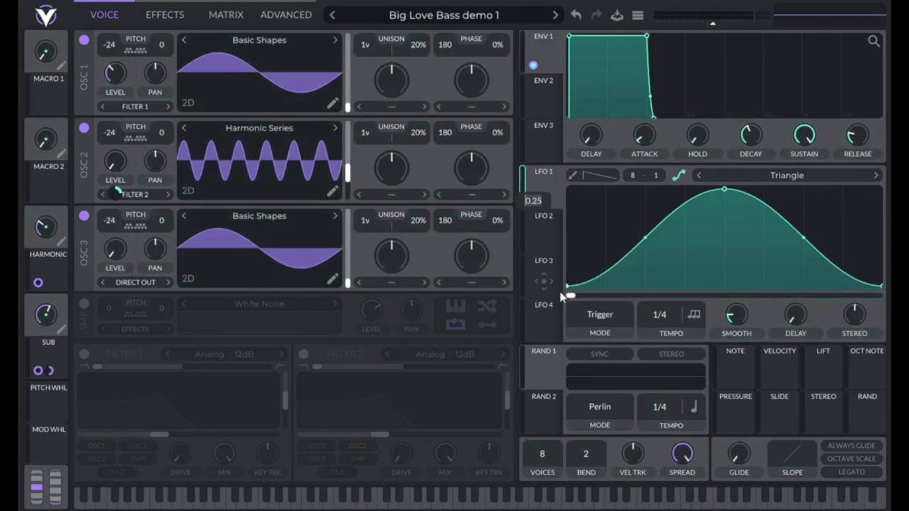
text(0.392)
key(Return)
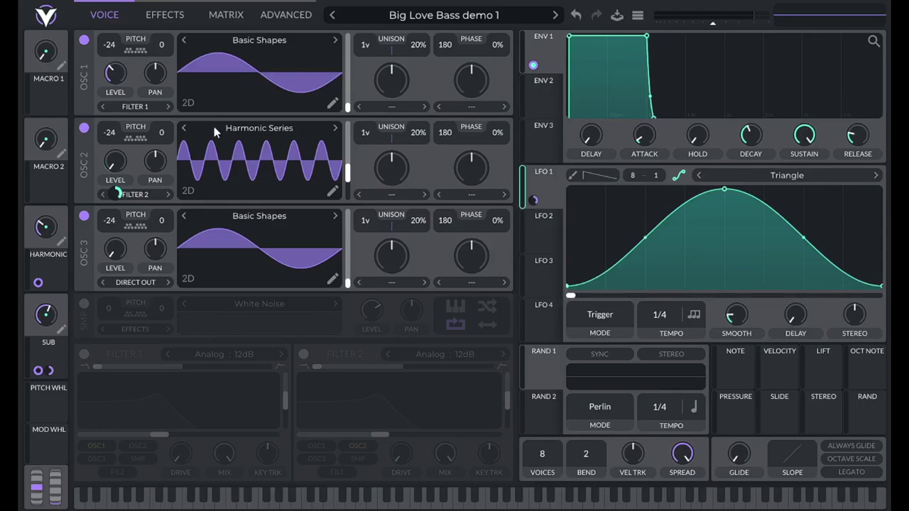
drag(530, 110, 533, 203)
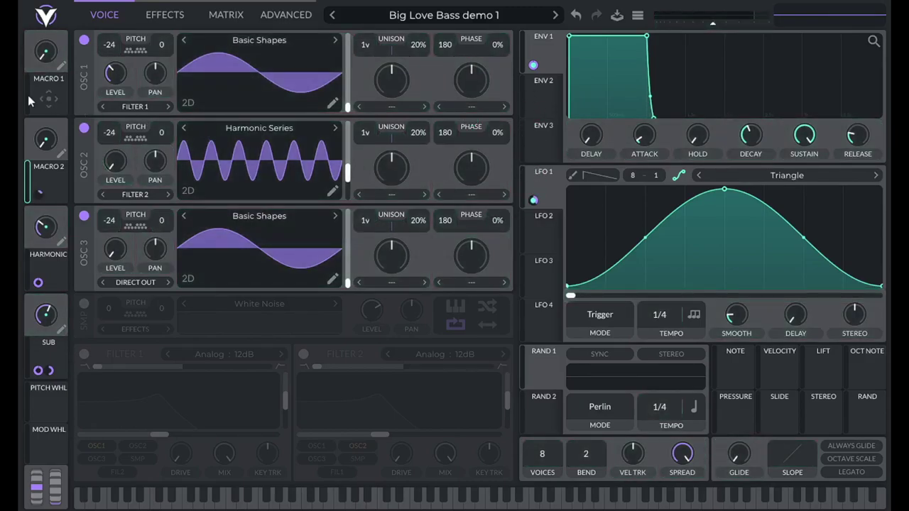
Step: Rename Macro 2 to tremolo and set it to 0.75
click(62, 153)
text(tremolo)
key(Return)
right_click(47, 137)
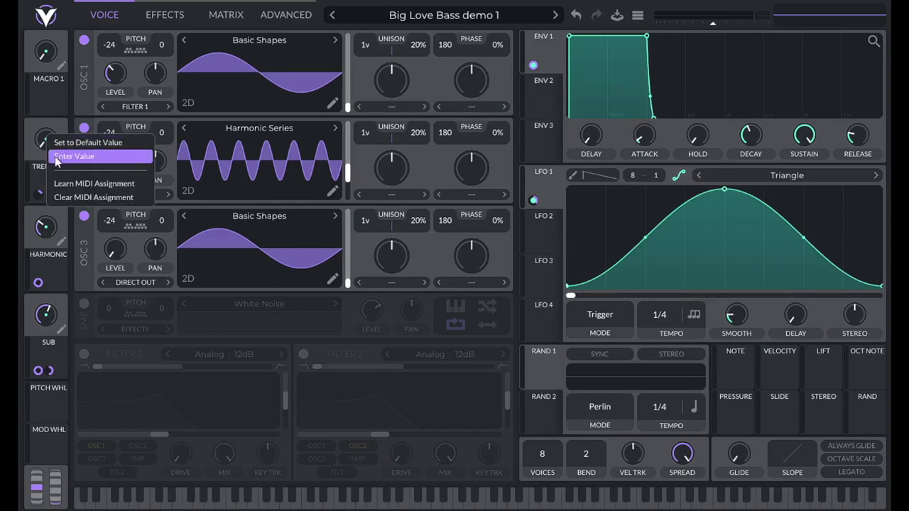
click(60, 157)
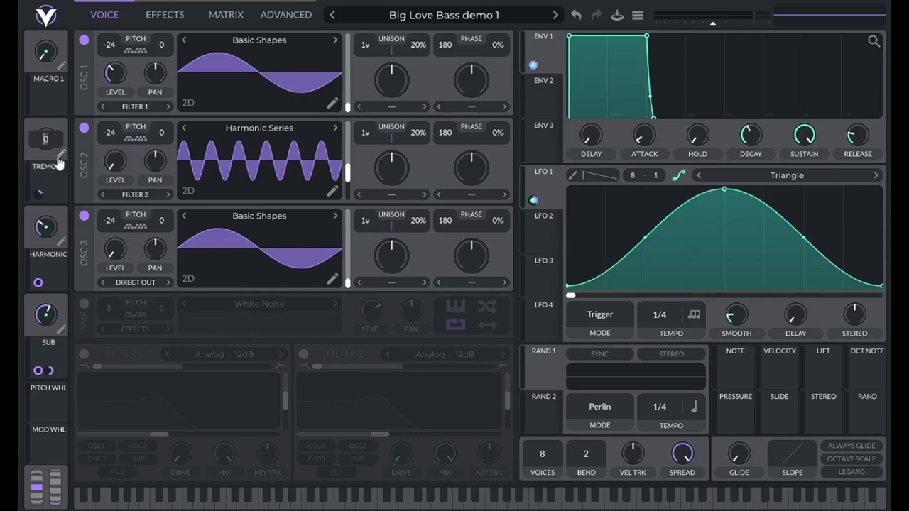
text(.75)
key(Return)
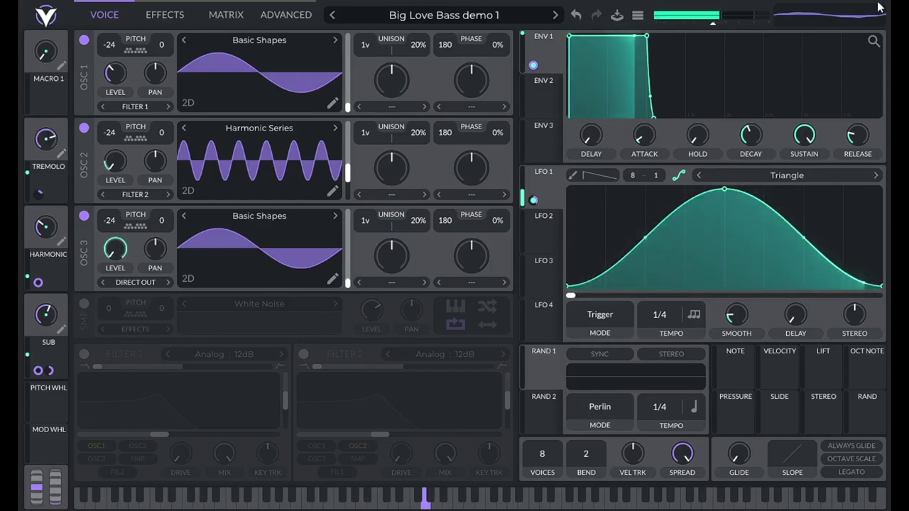
mouse_move(714, 24)
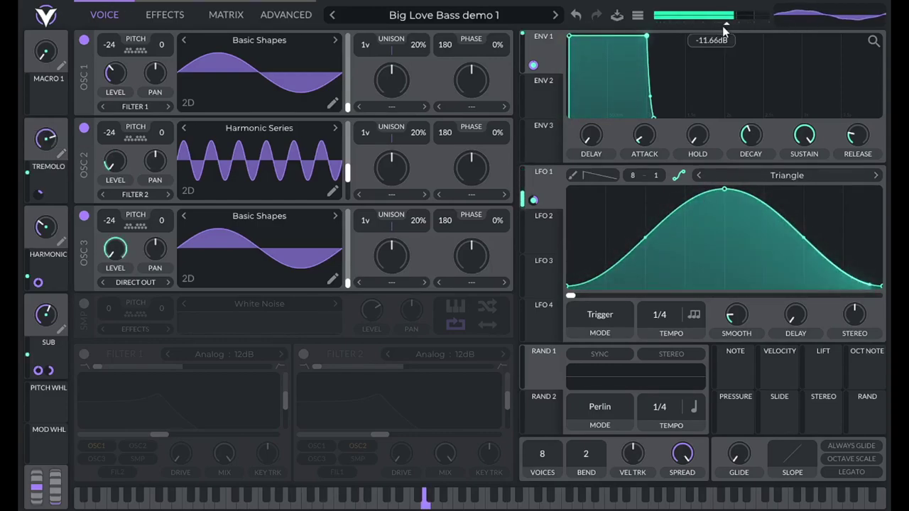
click(292, 20)
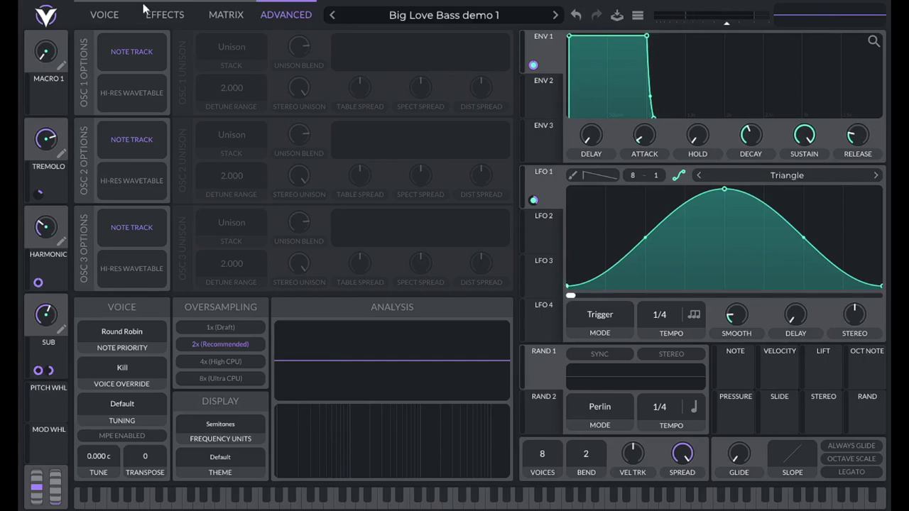
Step: Enable the Distortion effect on the Effects page, keeping the Soft Clip type
click(114, 14)
click(147, 19)
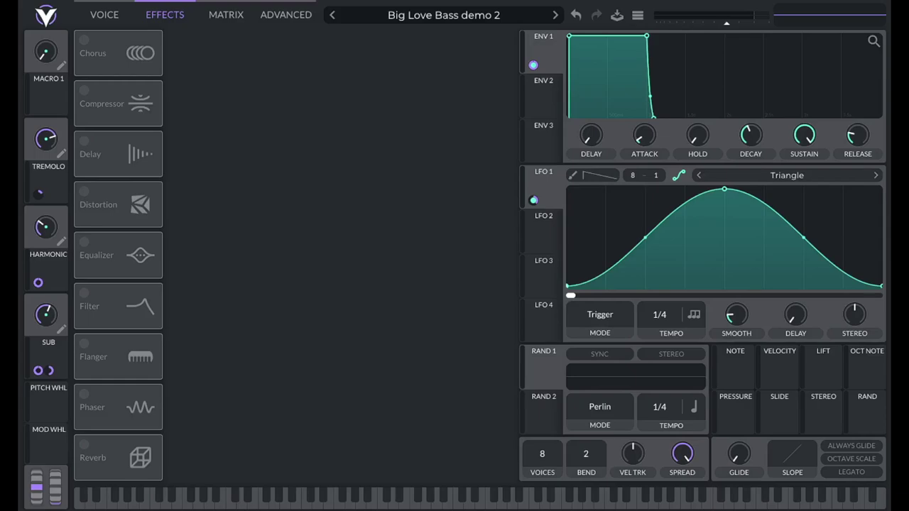
click(84, 192)
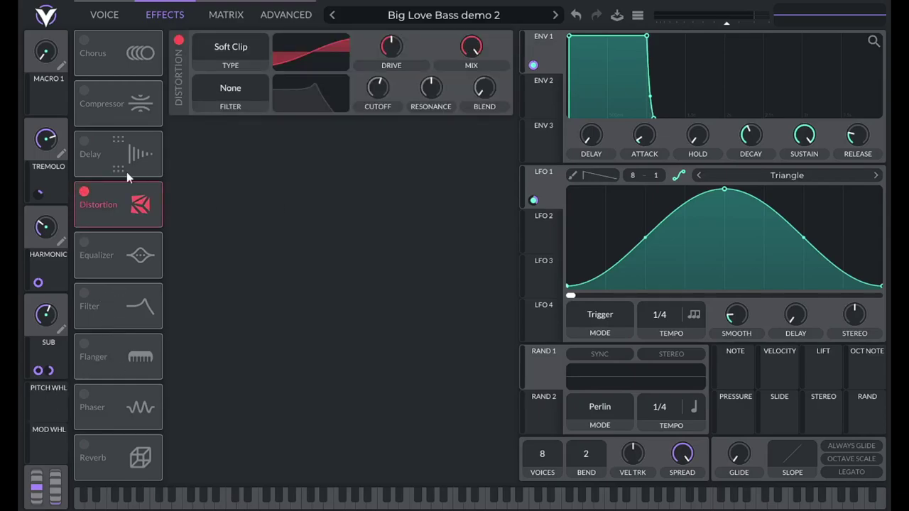
click(242, 46)
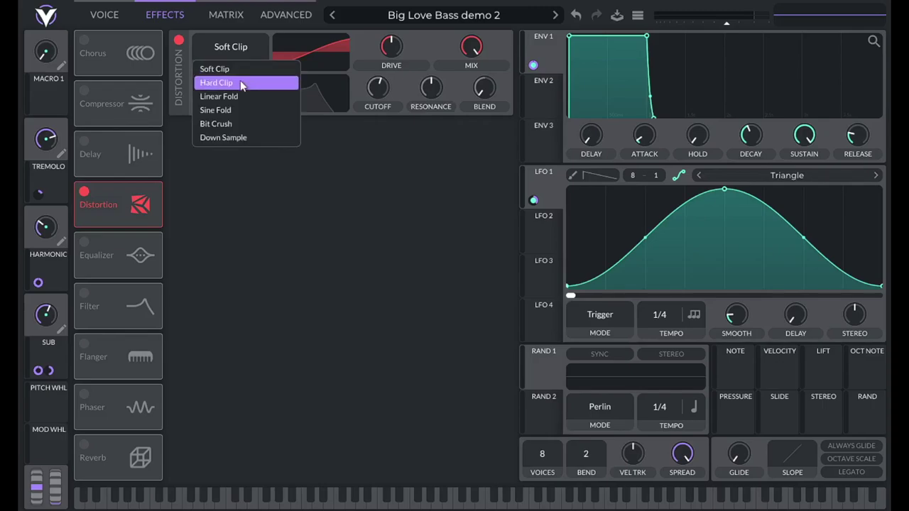
click(243, 45)
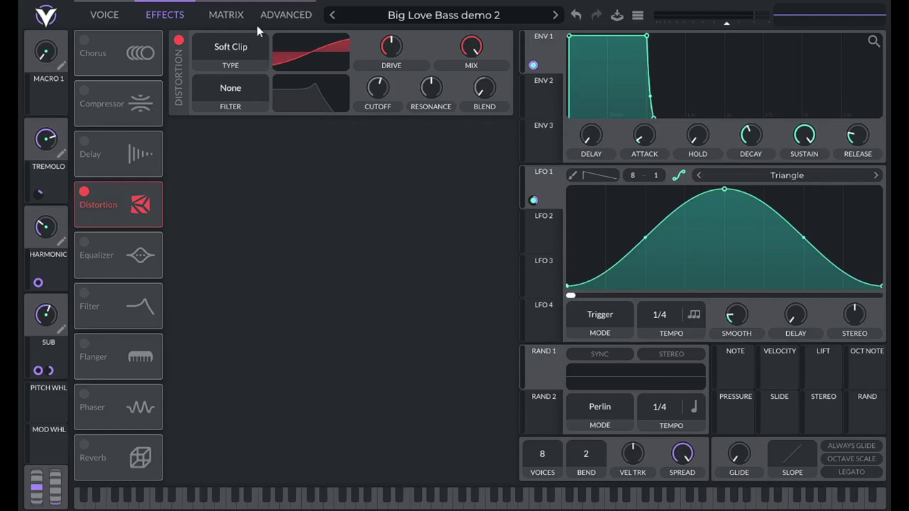
click(238, 46)
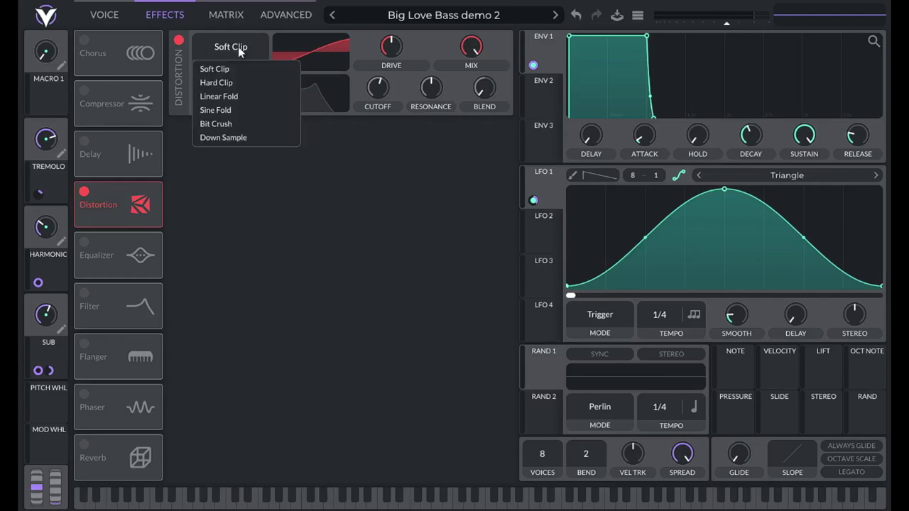
click(237, 46)
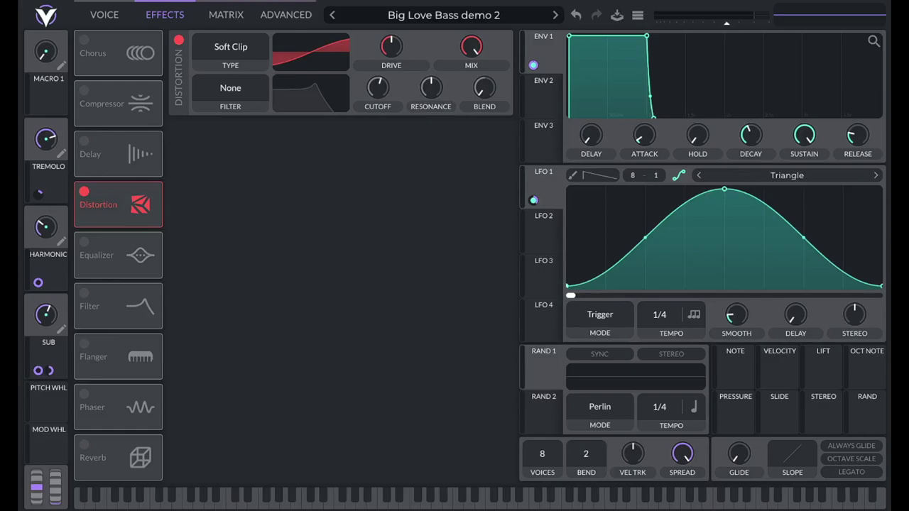
Step: Set the distortion drive to 14.53 and assign Macro 1 to control it
right_click(397, 44)
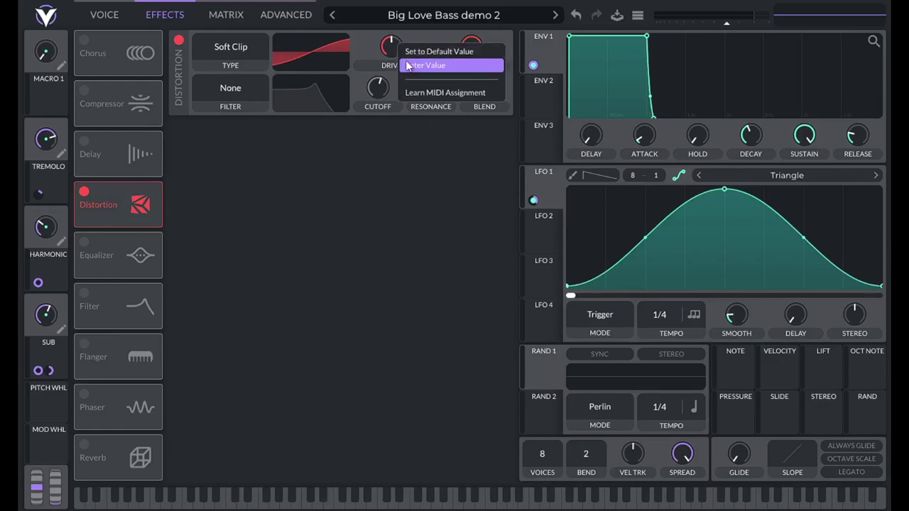
click(426, 65)
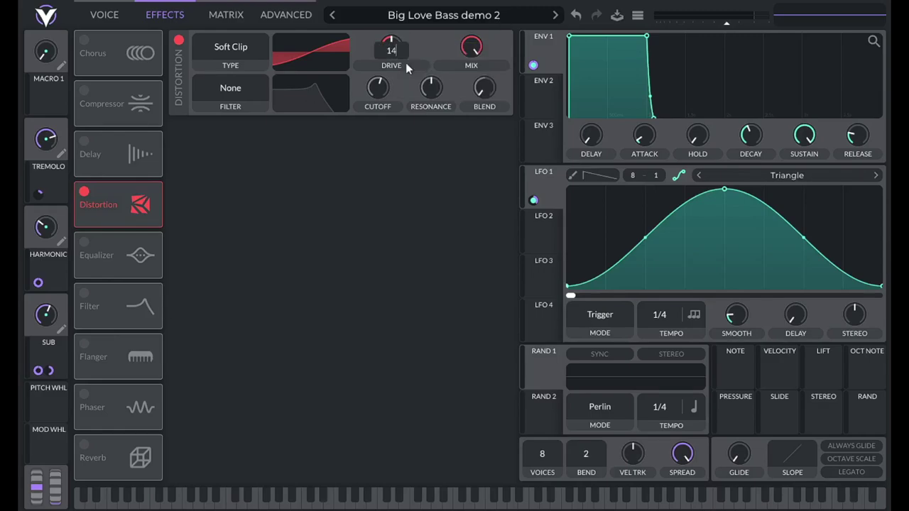
text(14.53)
key(Return)
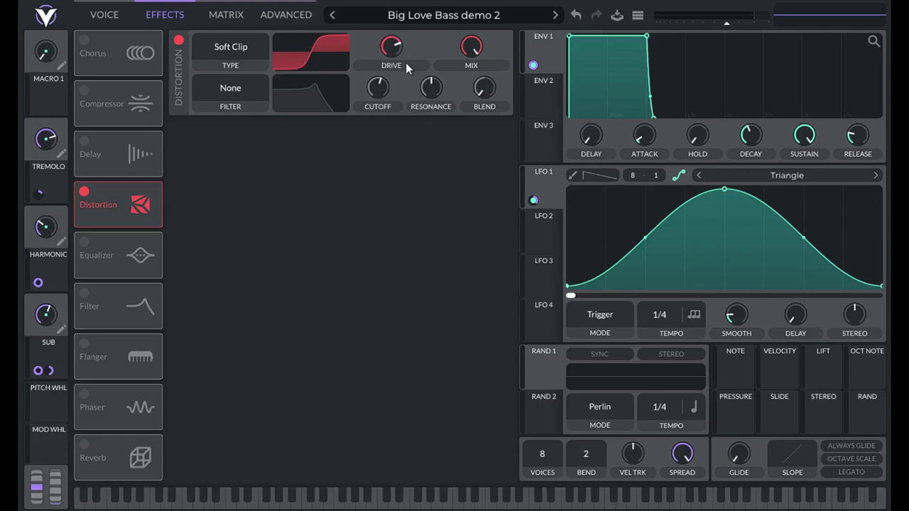
mouse_move(36, 101)
drag(48, 99, 392, 46)
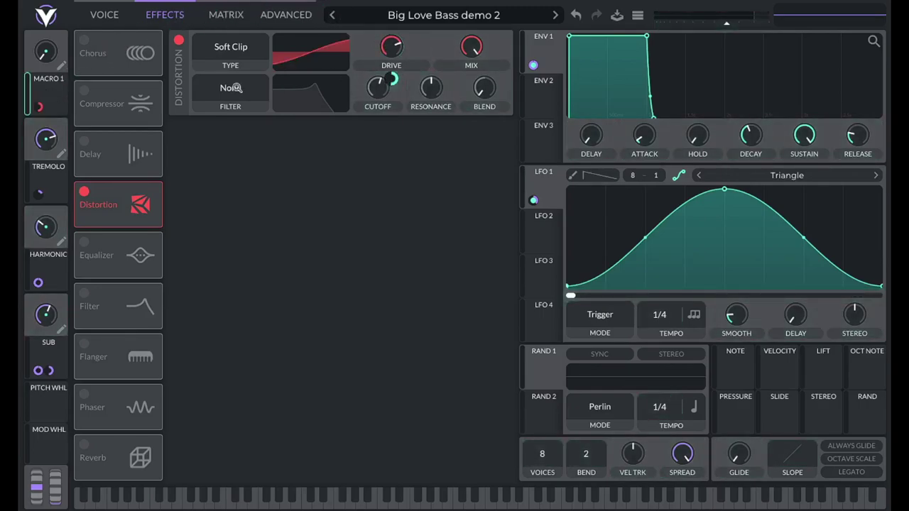
Step: Set Macro 1 to 0.628
right_click(50, 56)
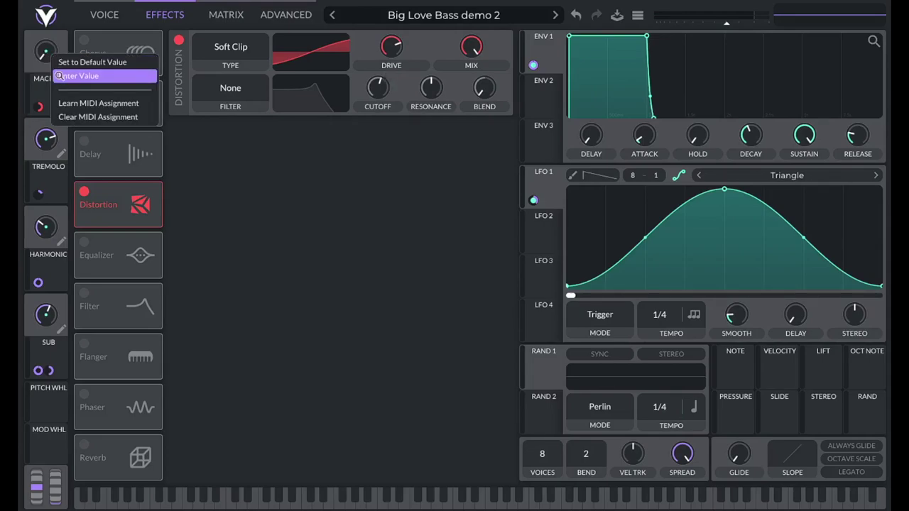
click(59, 76)
text(0)
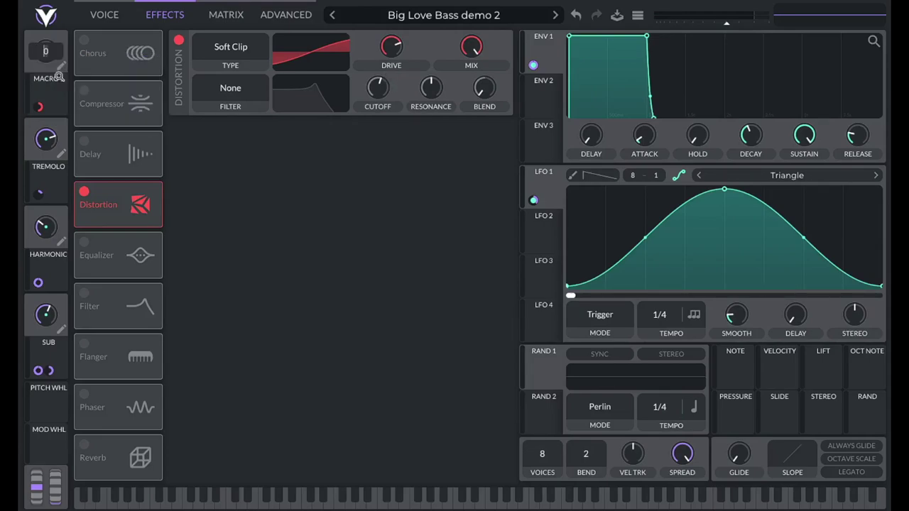
text(.628)
key(Return)
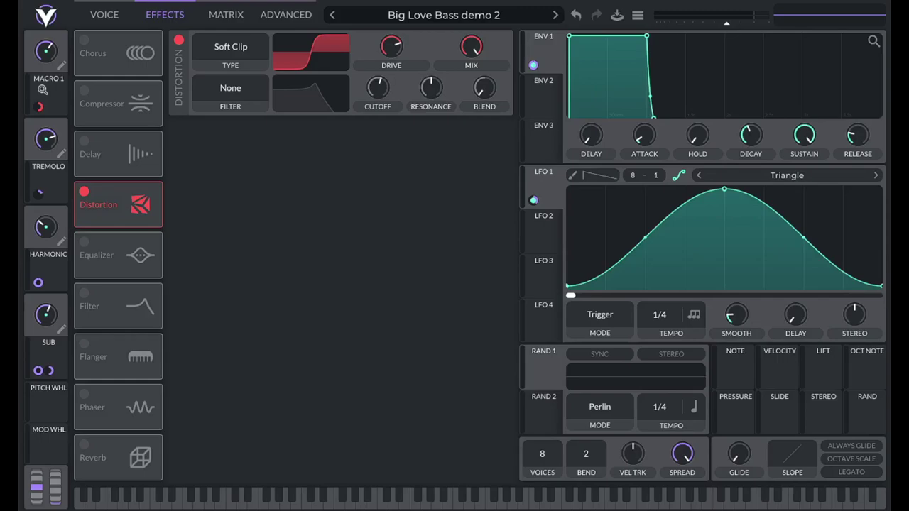
Step: Assign Macro 1 to the distortion cutoff with a -0.25 modulation amount
drag(39, 107, 392, 87)
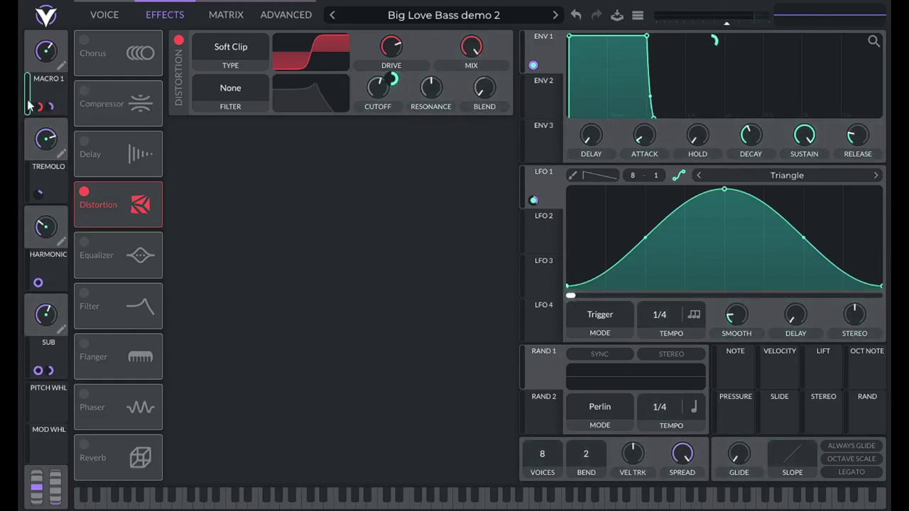
right_click(51, 107)
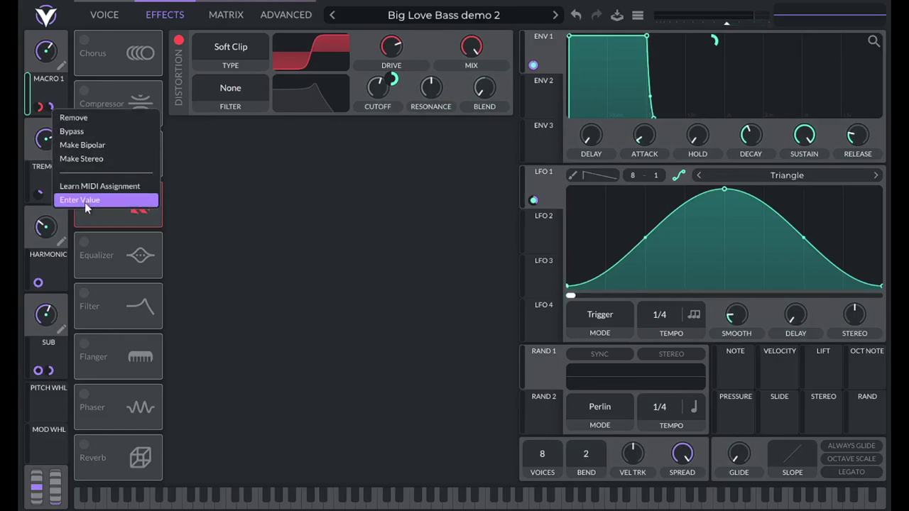
click(85, 202)
key(BackSpace)
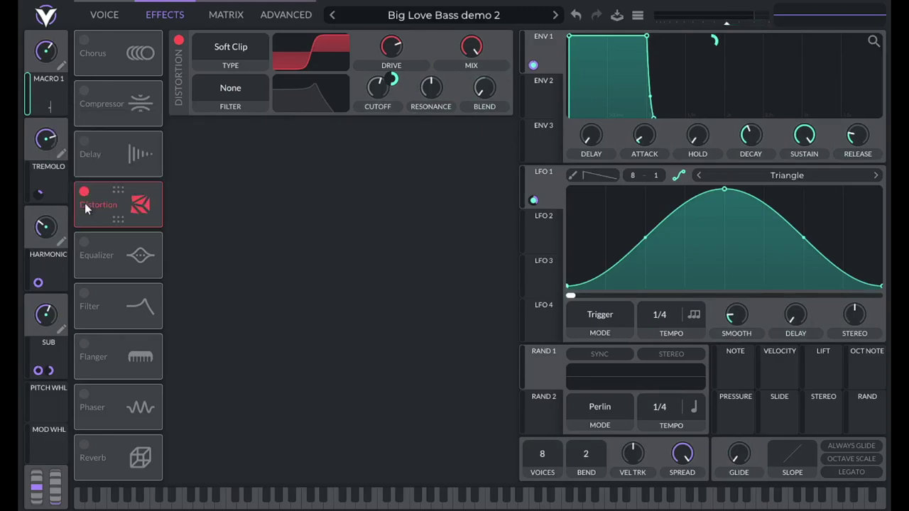
text(-0.)
text(25)
key(Return)
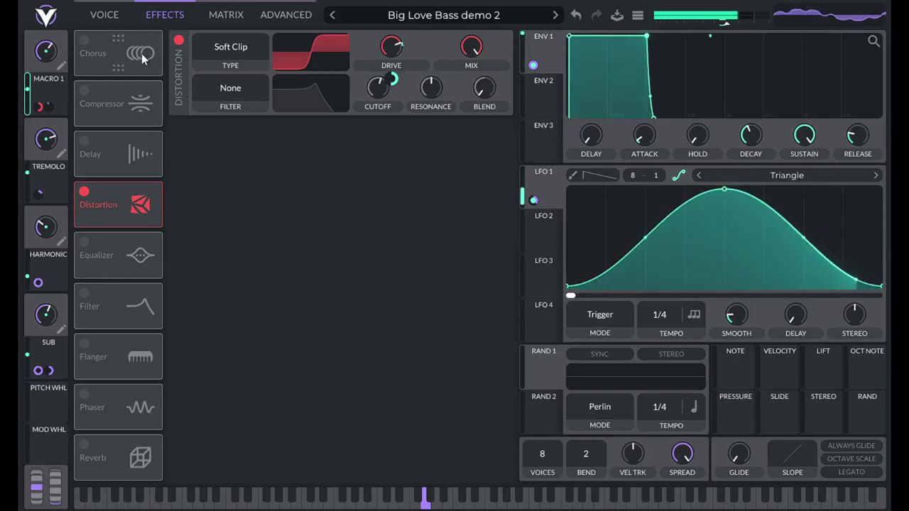
Step: Raise the distortion drive, audition Hard Clip, then return the type to Soft Clip
click(281, 19)
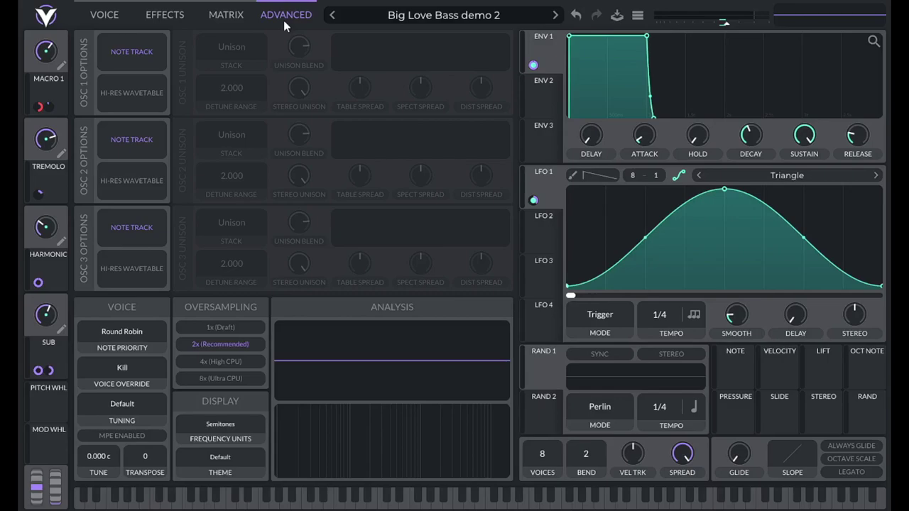
click(160, 14)
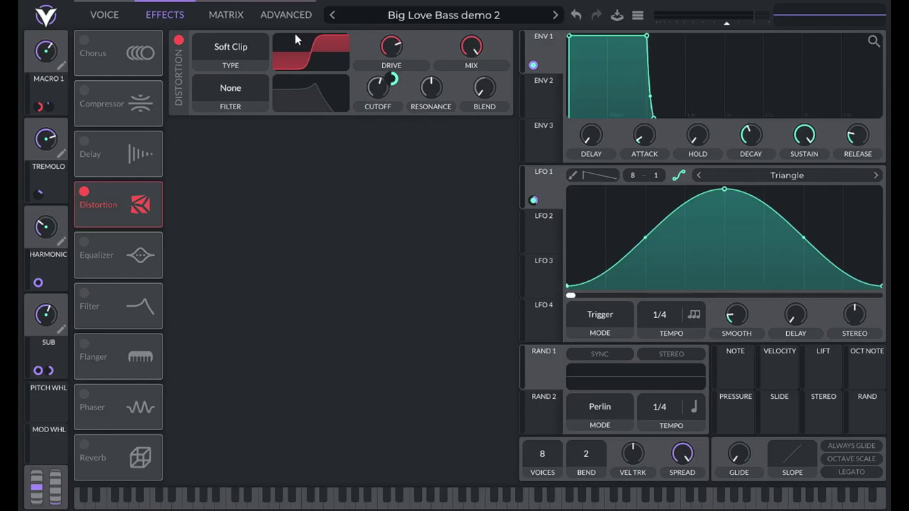
mouse_move(311, 45)
mouse_down()
mouse_move(354, 37)
mouse_move(317, 31)
mouse_up()
click(263, 46)
click(220, 81)
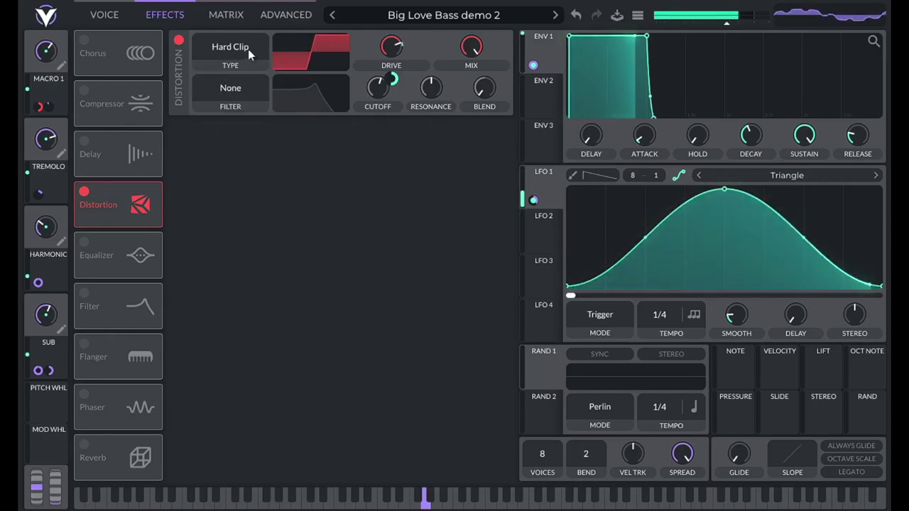
click(248, 49)
click(234, 69)
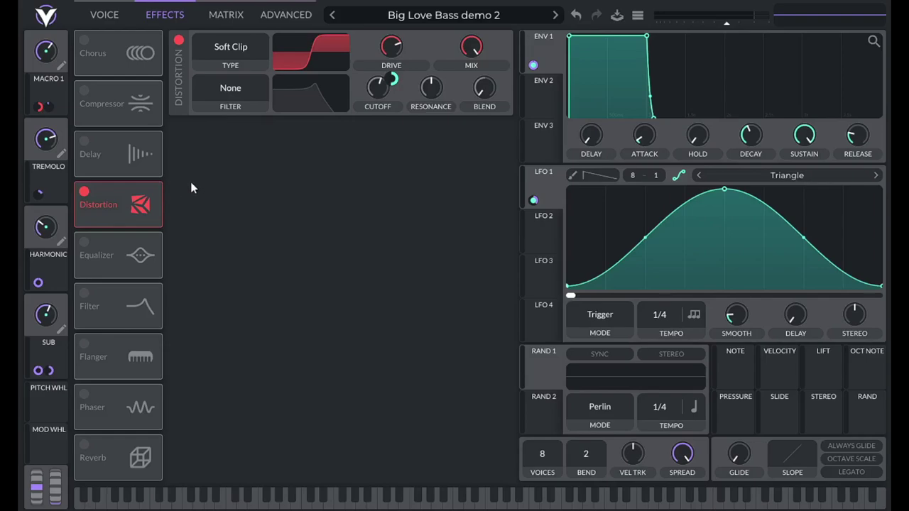
Step: Turn on the Filter effect and set its model to Digital Notch Spread
click(83, 293)
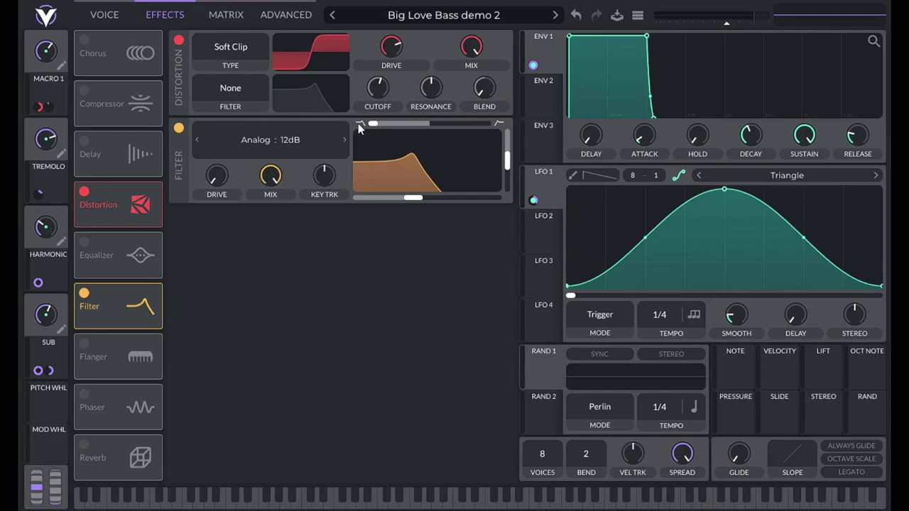
click(264, 142)
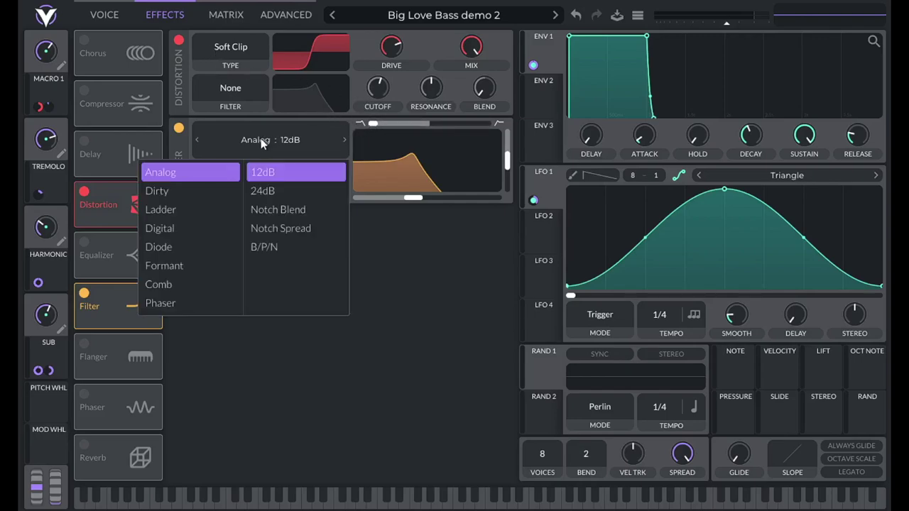
click(172, 229)
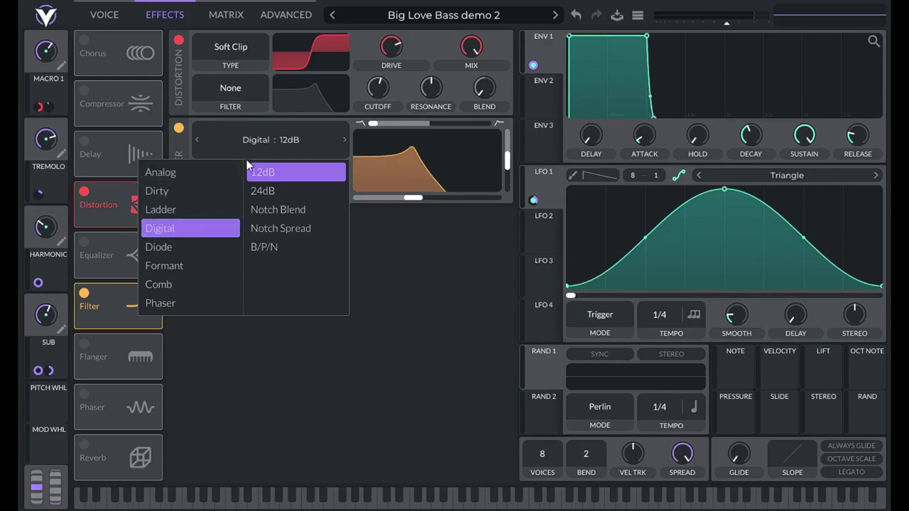
click(284, 228)
Step: Raise the filter blend to 0.670, key tracking to 100% and resonance to 50
drag(373, 124, 515, 129)
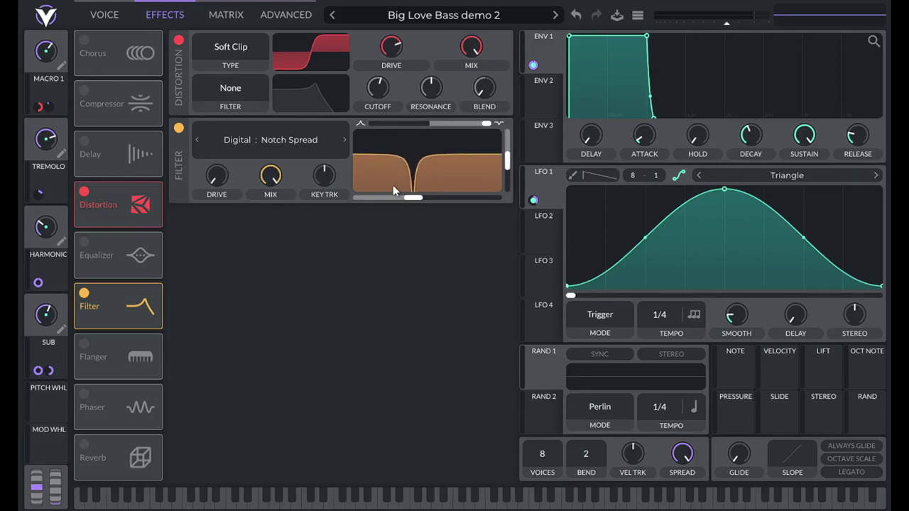
mouse_move(415, 201)
mouse_move(321, 178)
mouse_down()
mouse_move(330, 165)
mouse_move(339, 180)
mouse_up()
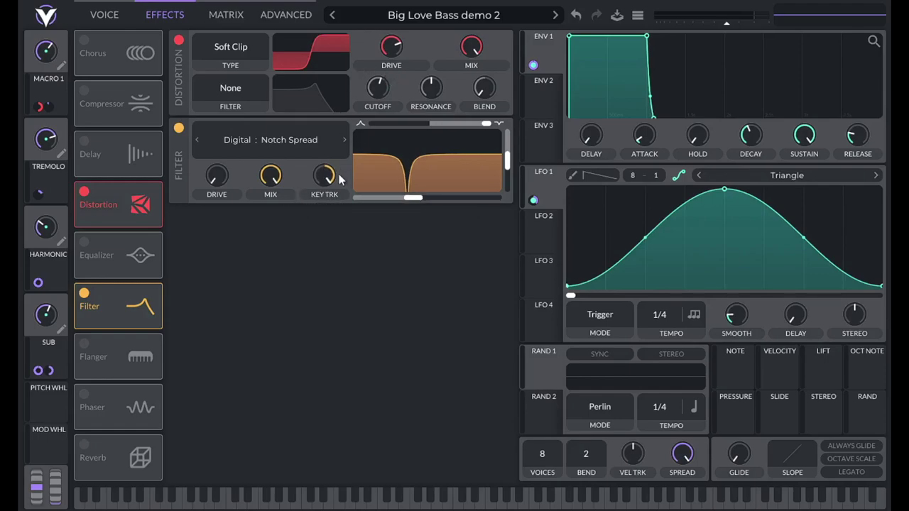
right_click(507, 158)
click(525, 179)
text(50)
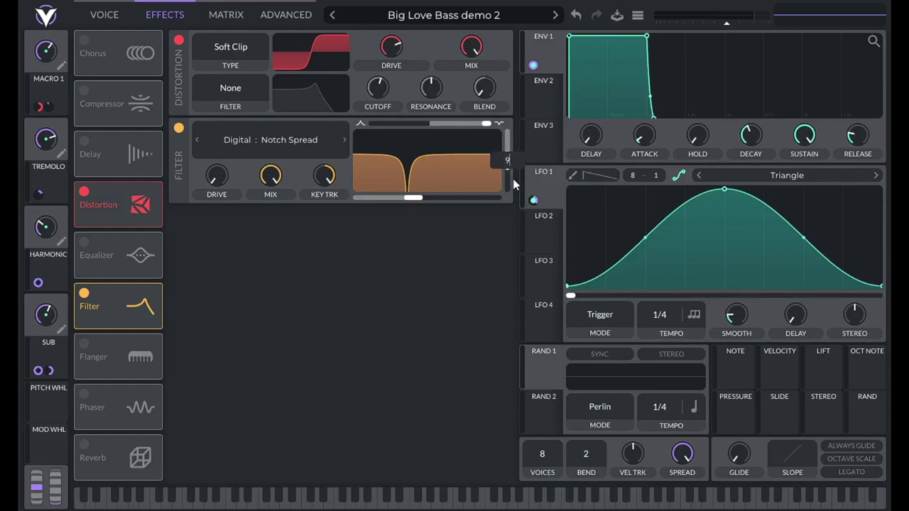
key(Return)
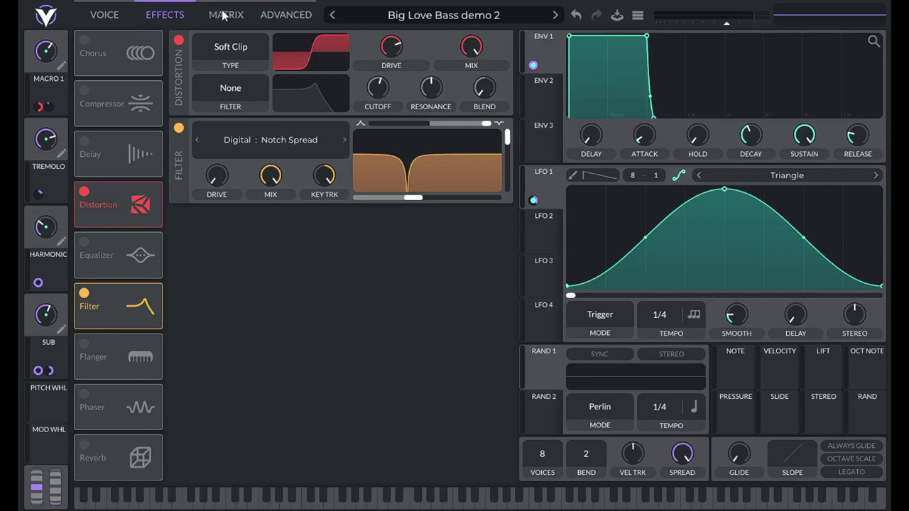
click(267, 20)
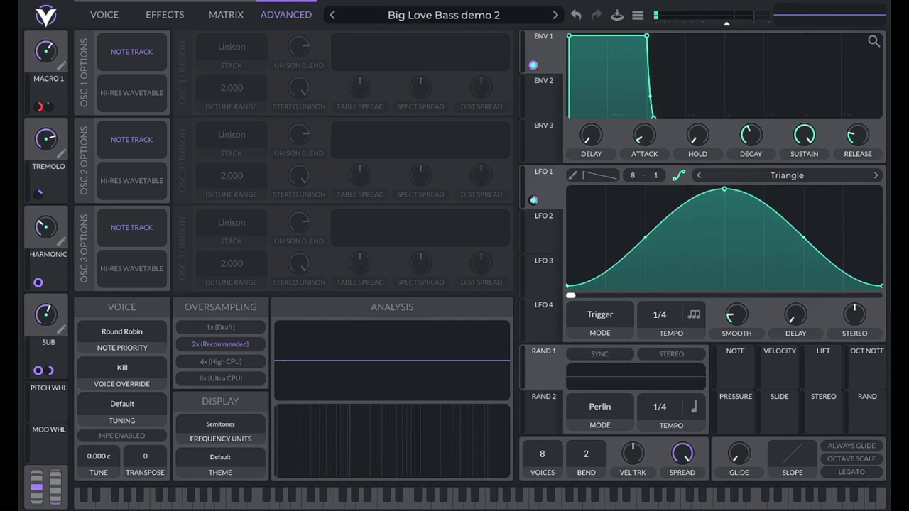
click(188, 26)
click(175, 132)
click(278, 19)
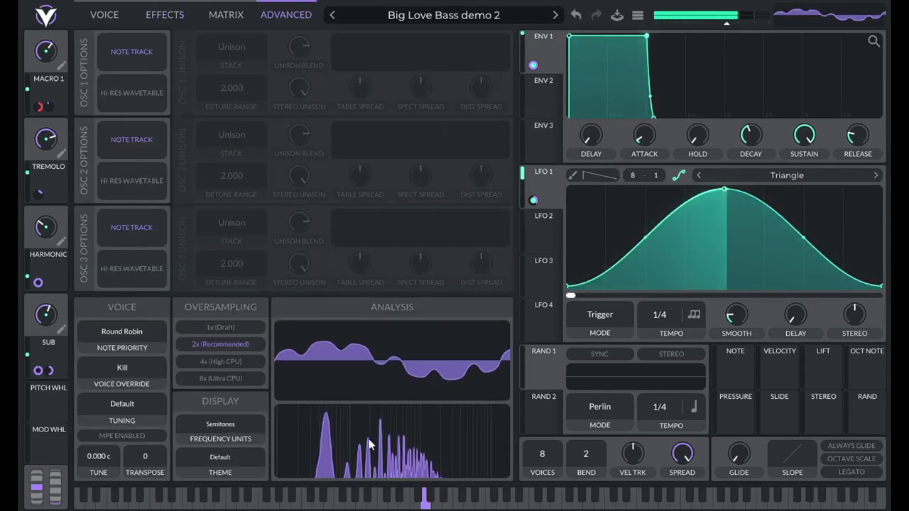
click(162, 17)
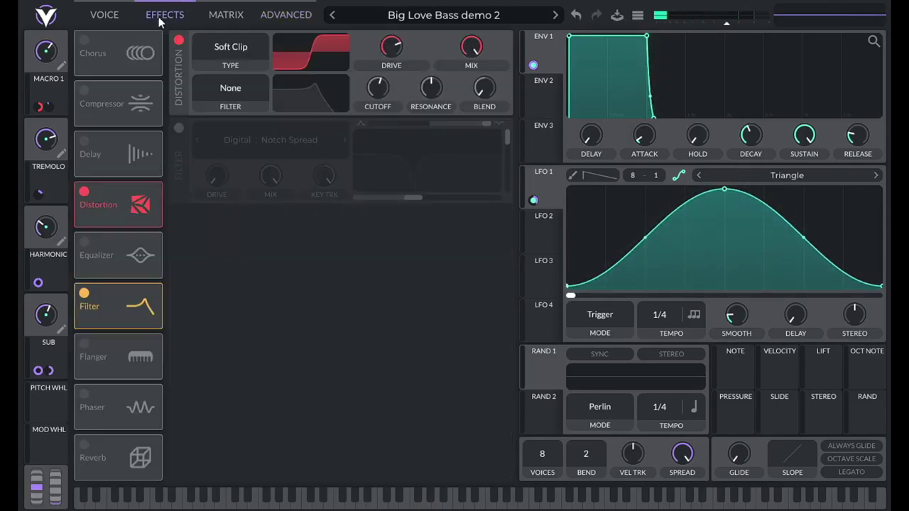
click(179, 128)
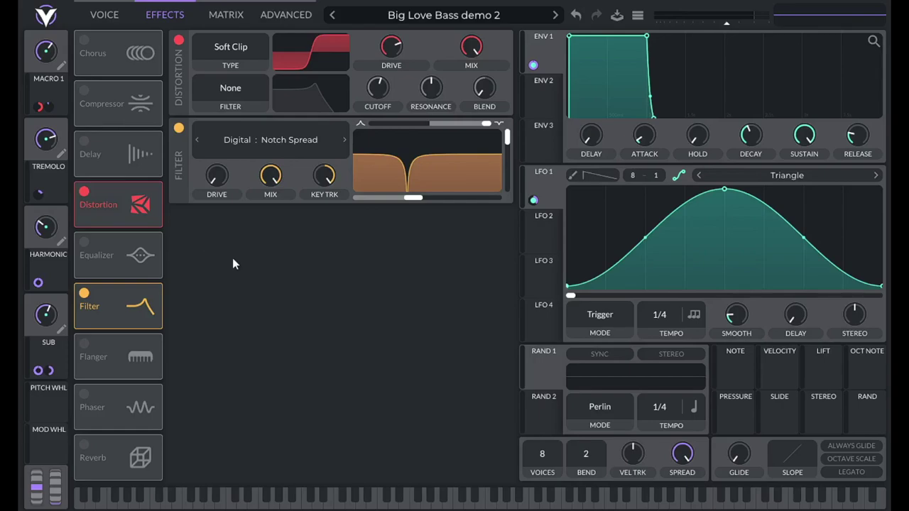
click(81, 244)
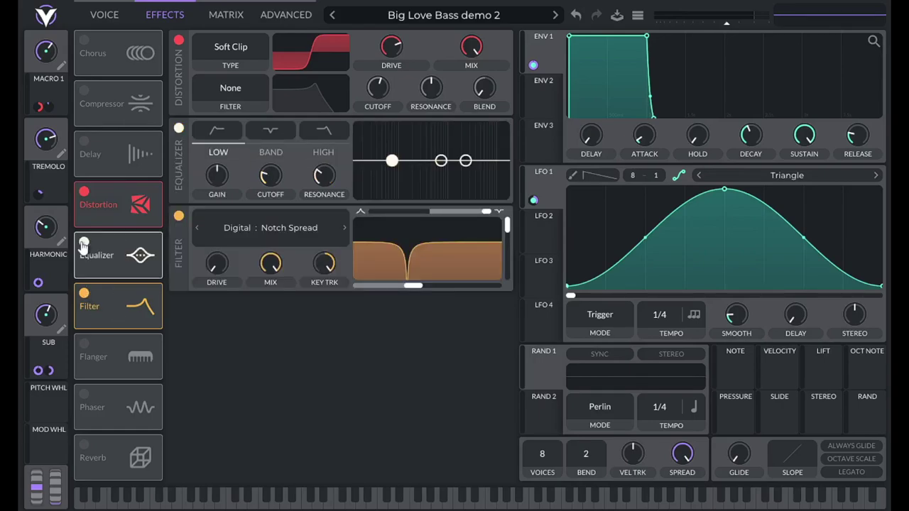
Step: Reorder the effects chain to Distortion first, Filter second and Equalizer third
drag(107, 291, 144, 135)
drag(135, 261, 139, 53)
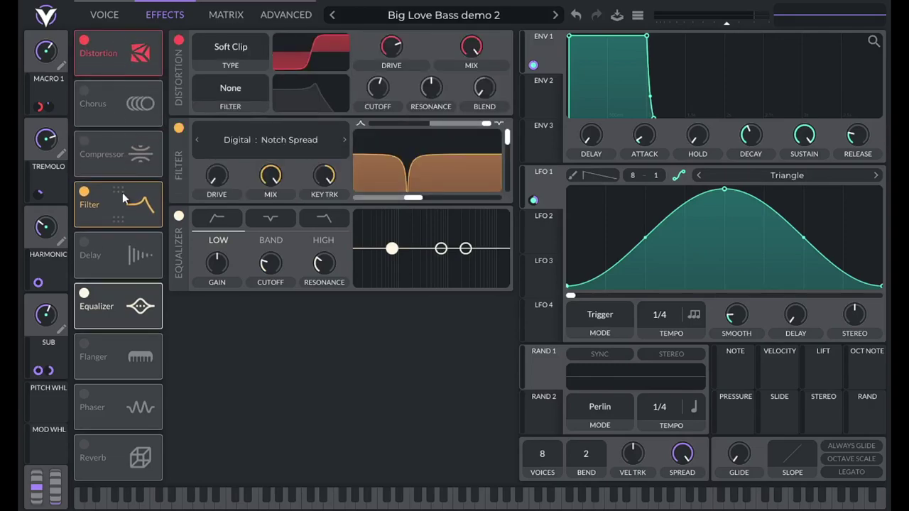
drag(127, 203, 130, 143)
drag(135, 312, 137, 152)
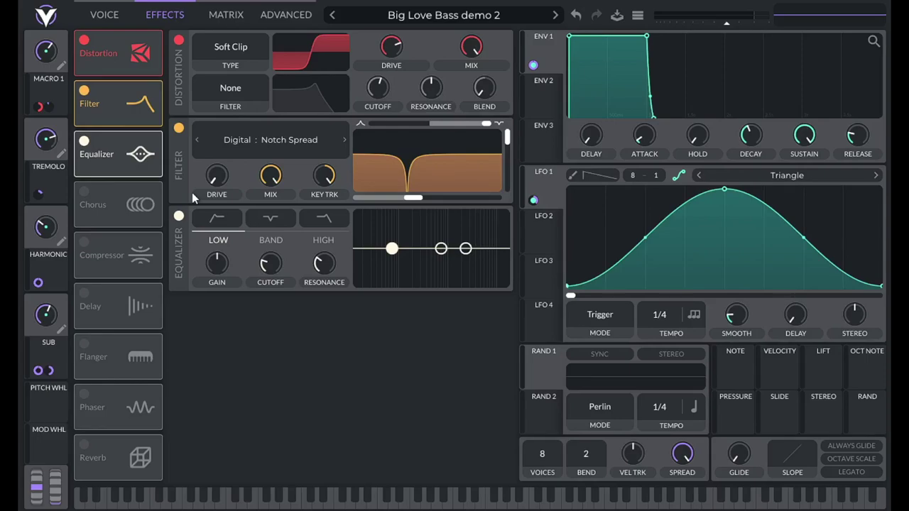
Step: Check the oscillator page, then give the EQ low band a low-cut shape
click(108, 15)
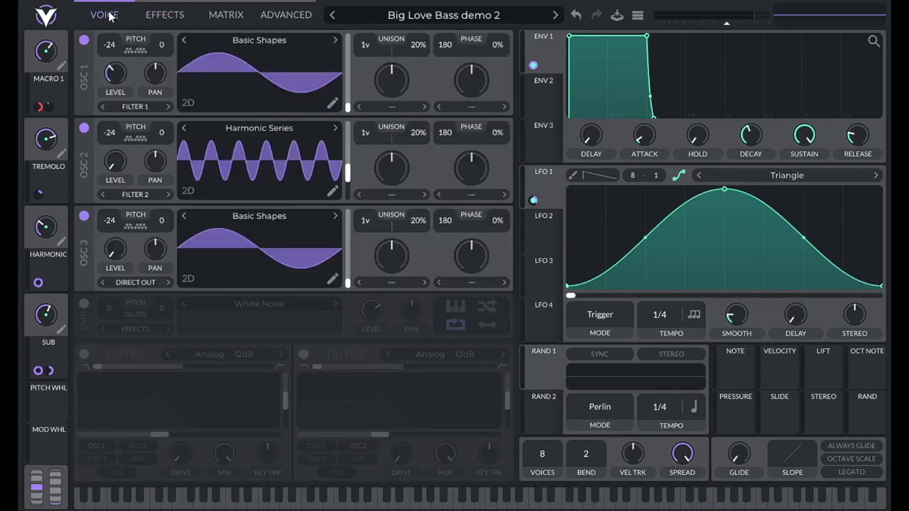
click(123, 282)
click(122, 282)
click(162, 15)
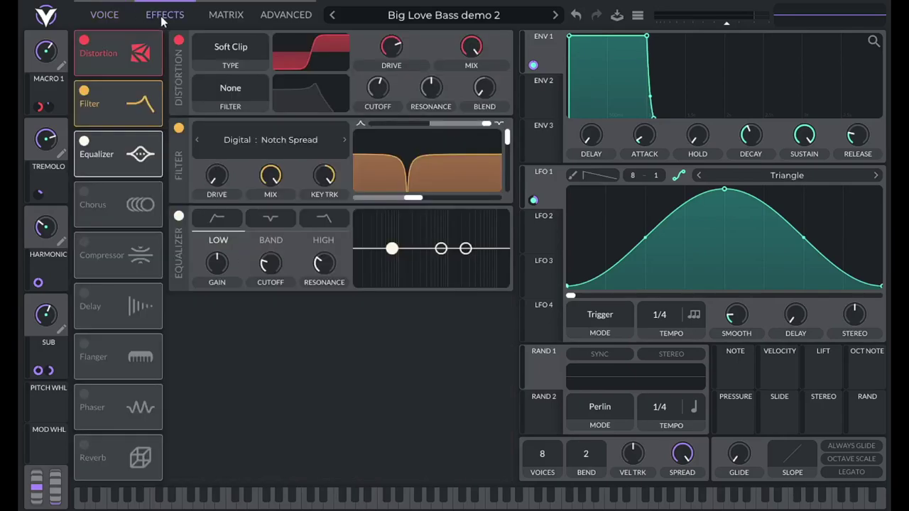
click(230, 225)
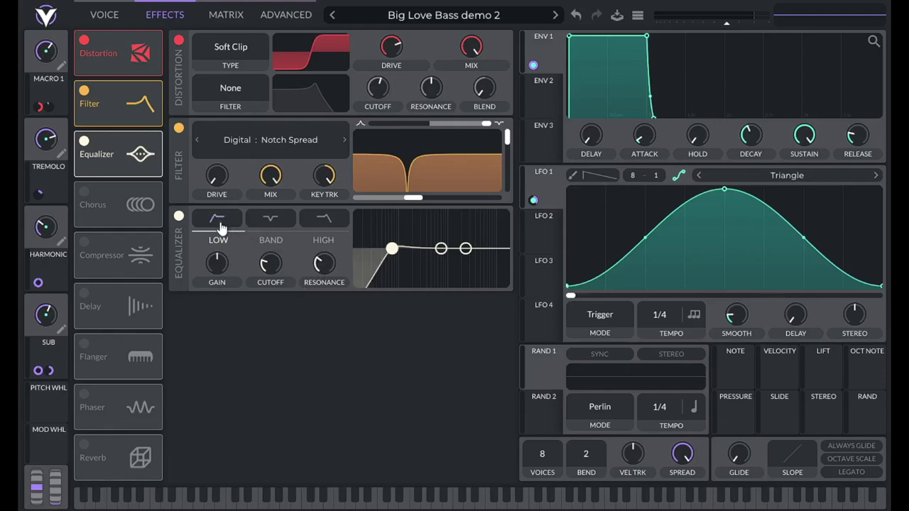
Step: Reset the EQ low-band cutoff and modulate it bipolarly with Random 1
right_click(269, 262)
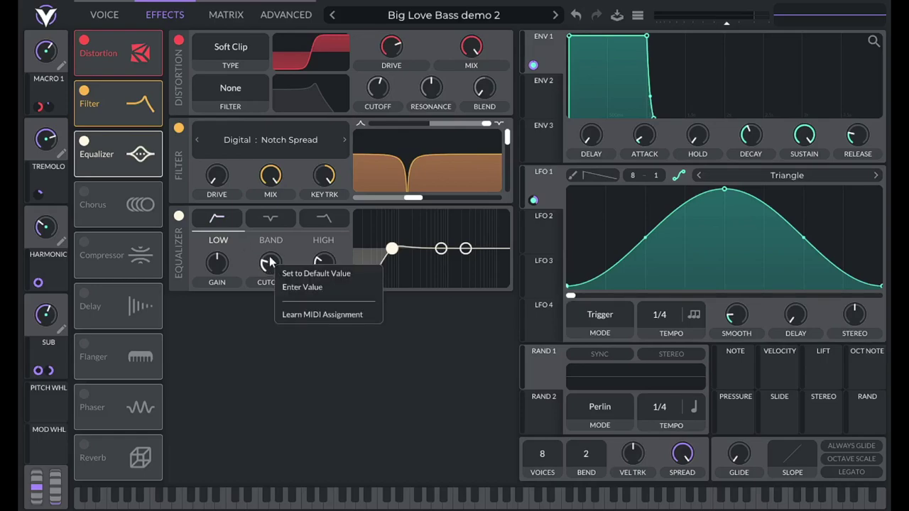
click(305, 273)
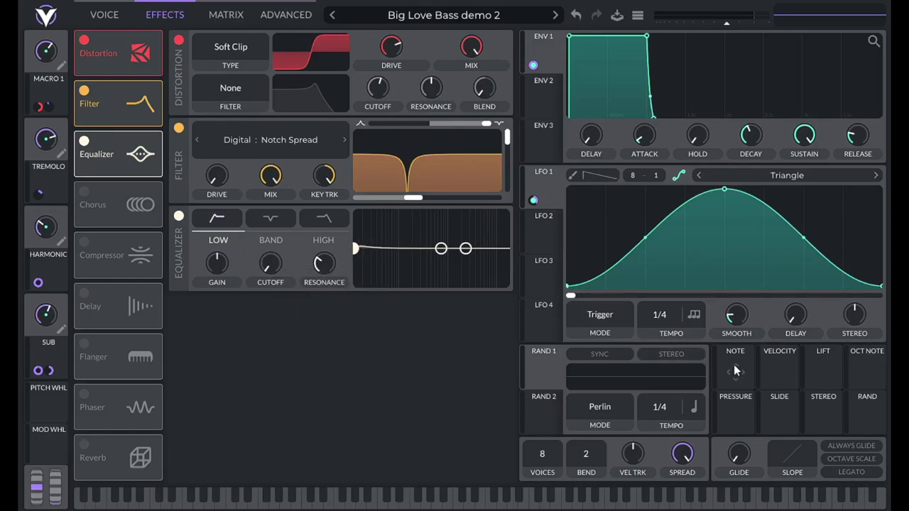
drag(735, 370, 276, 265)
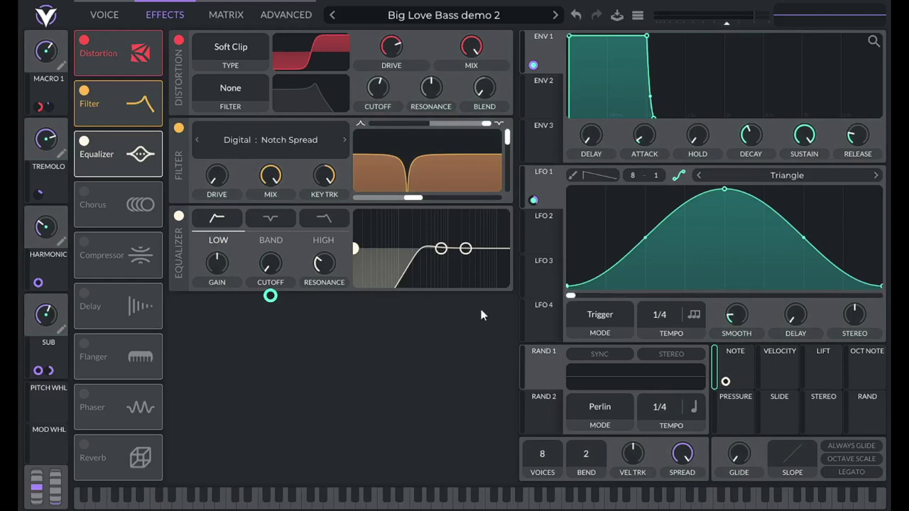
right_click(725, 381)
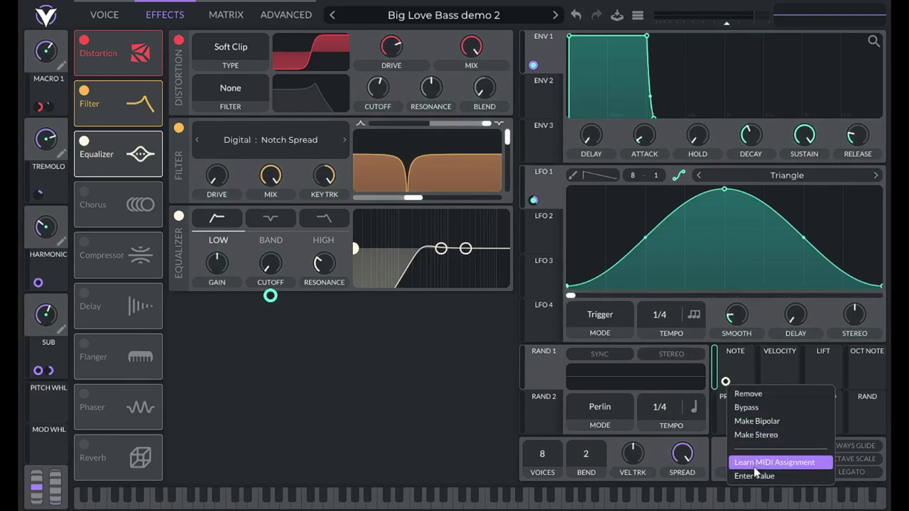
click(741, 422)
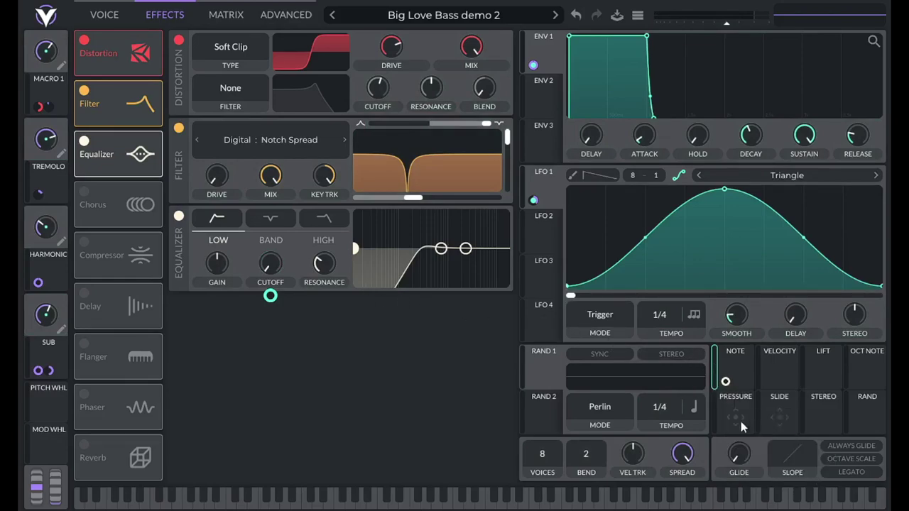
Step: Set the EQ low-band cutoff to 68 and its resonance to 0
right_click(273, 265)
click(283, 287)
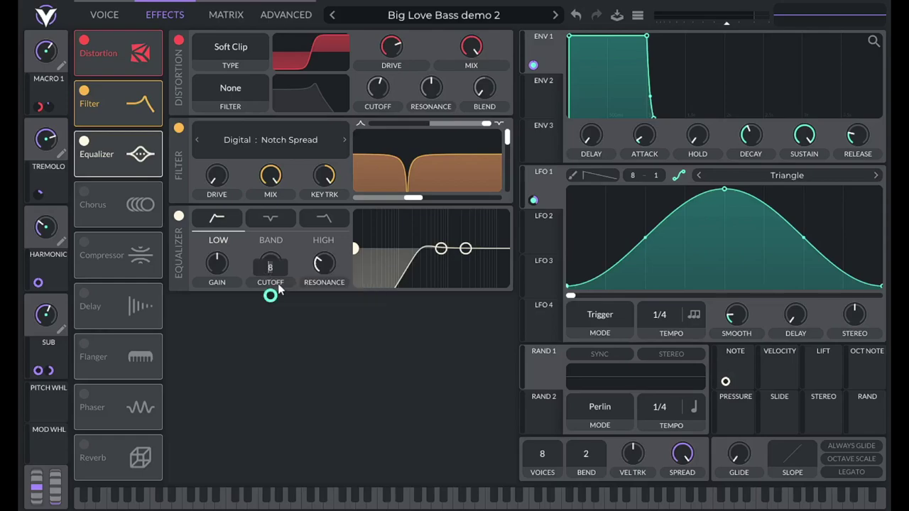
text(68)
key(Return)
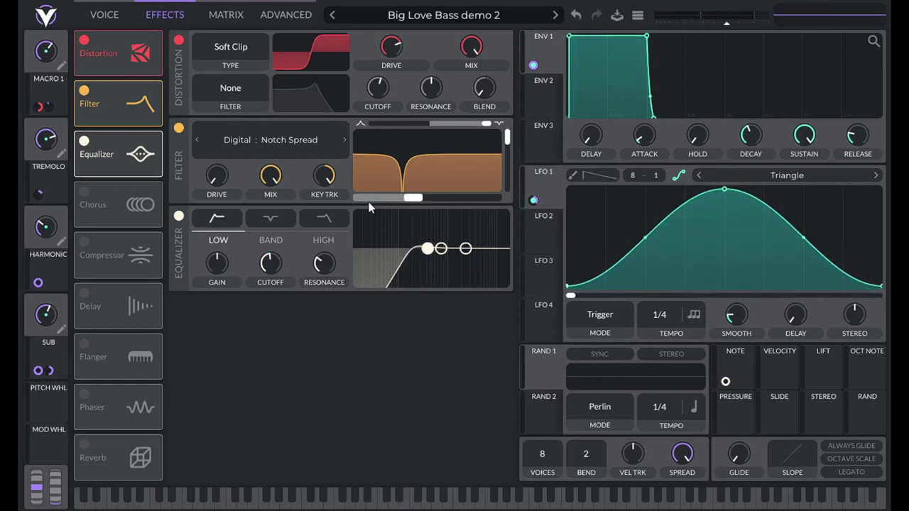
right_click(330, 264)
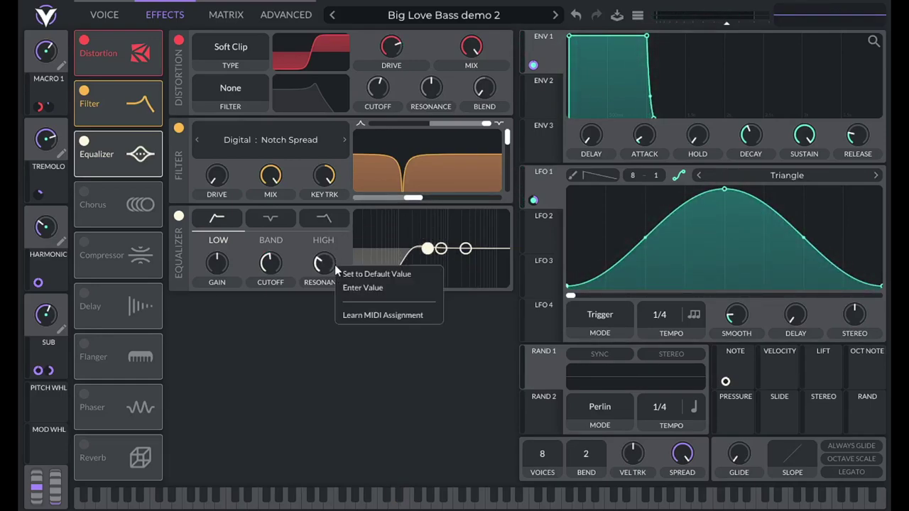
click(347, 290)
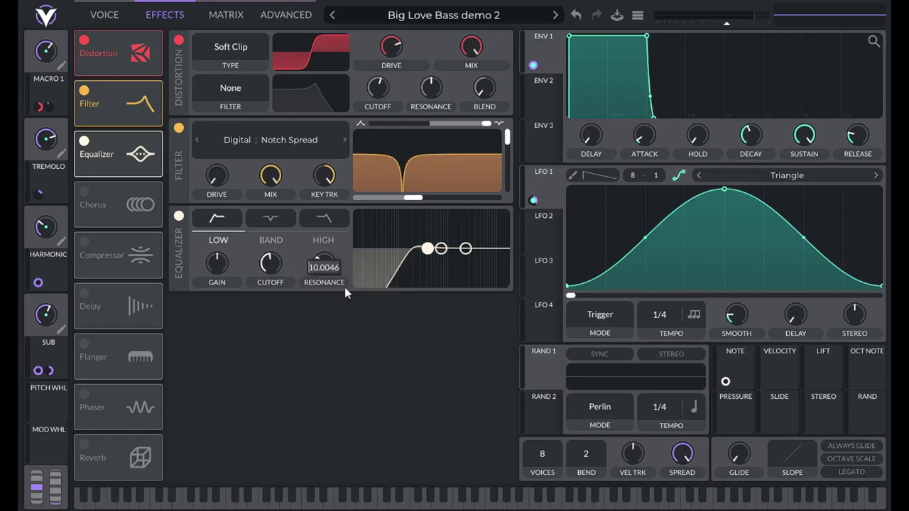
text(0)
key(Return)
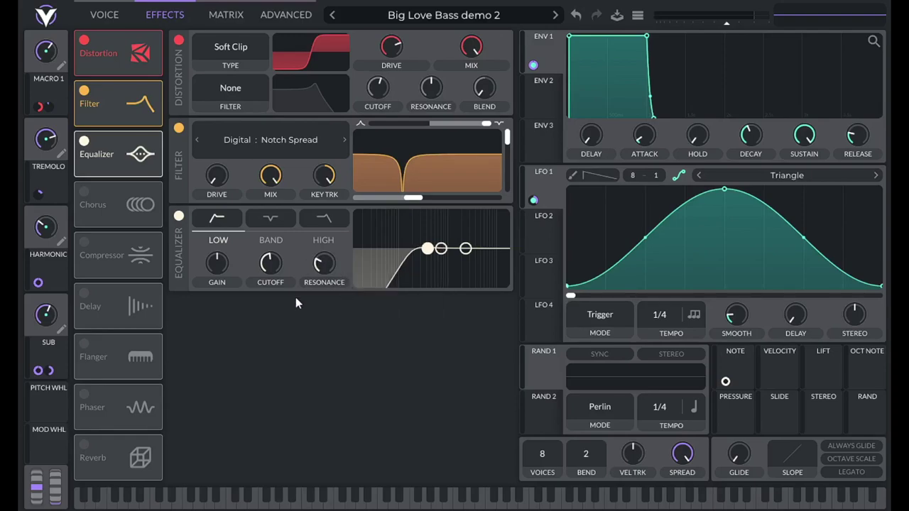
Step: Boost the middle EQ band's gain and switch frequency units to Hz
click(270, 296)
drag(440, 248, 440, 233)
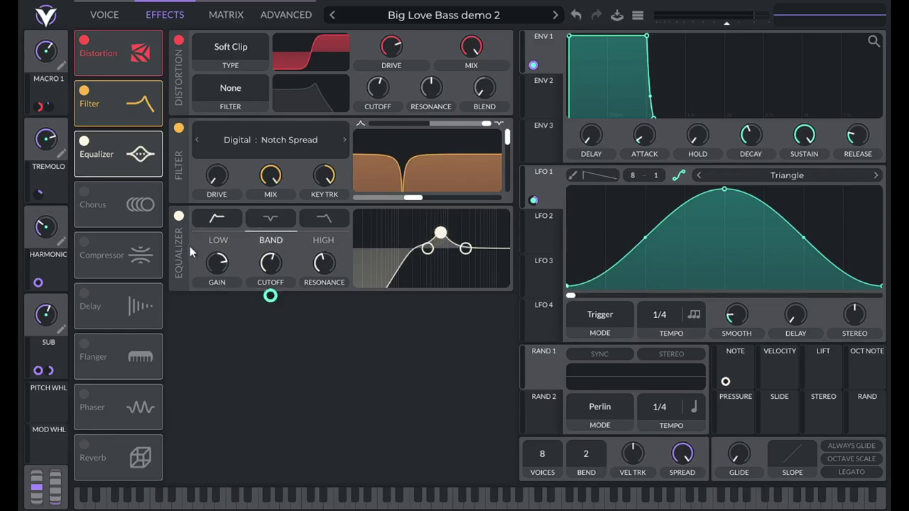
click(287, 16)
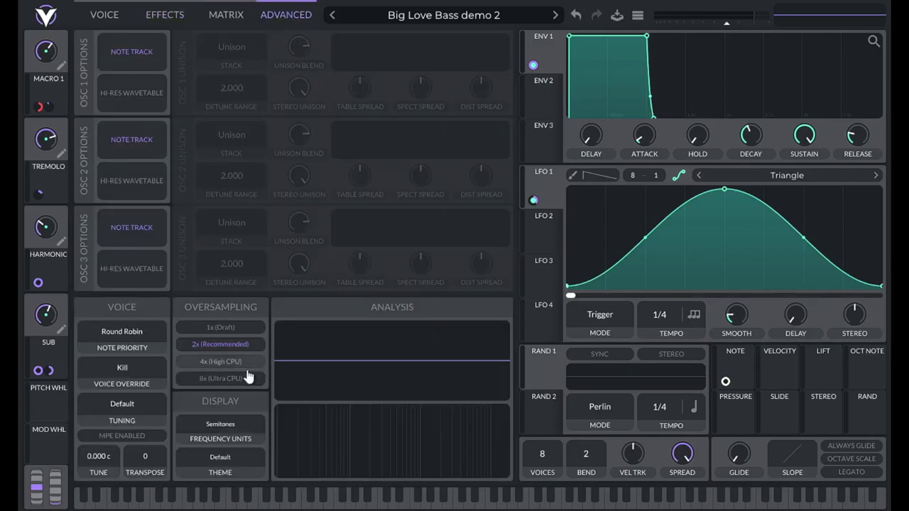
click(225, 425)
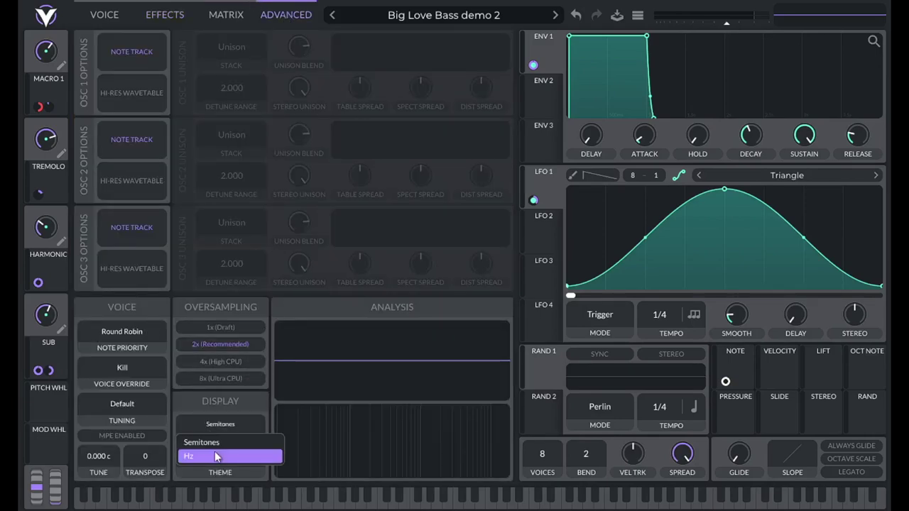
click(216, 456)
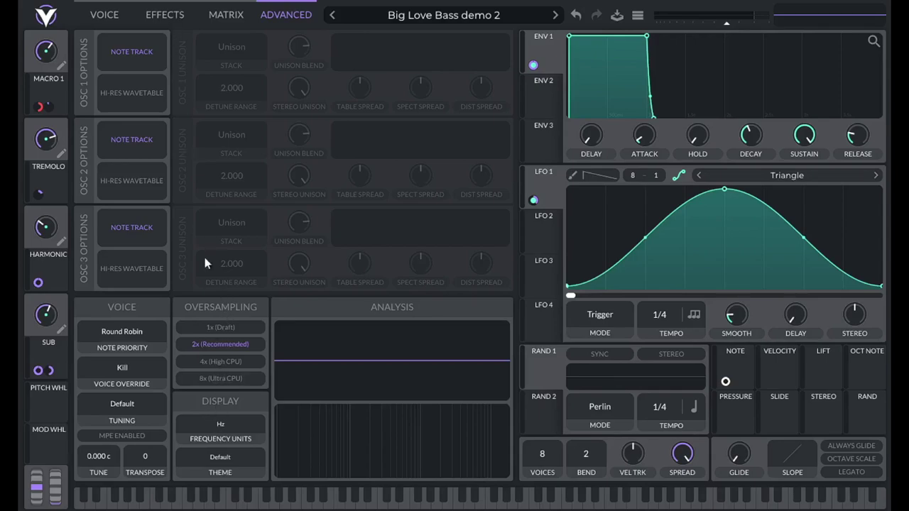
click(165, 14)
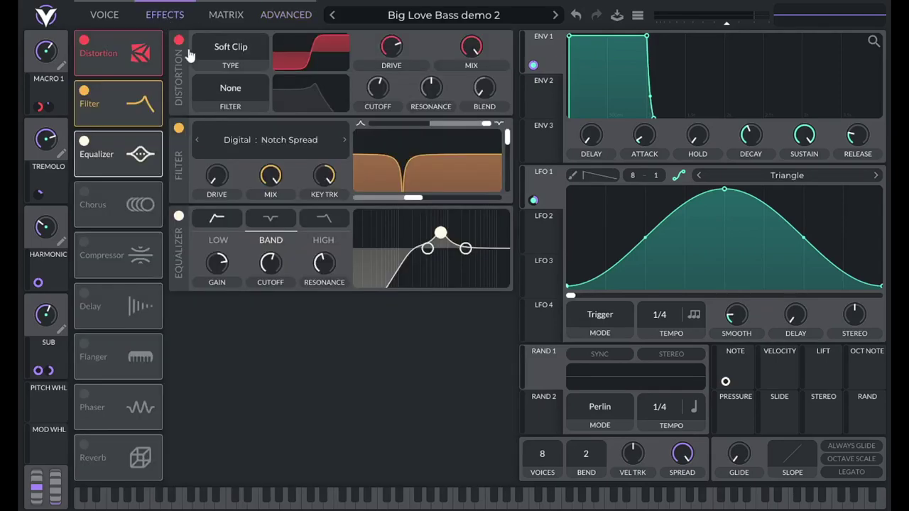
Step: Give the middle EQ band a 200 Hz cutoff, gain 3 and resonance 5
right_click(266, 264)
click(276, 286)
text(200)
key(Return)
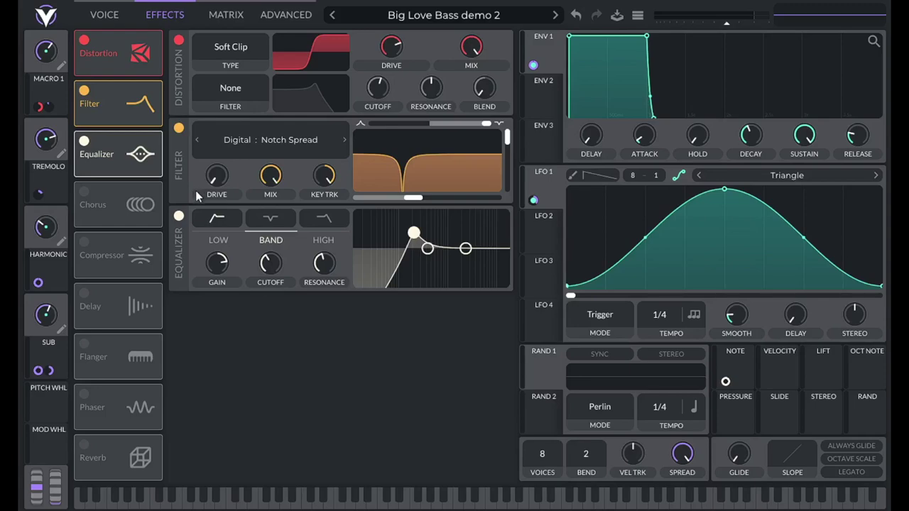
right_click(220, 263)
click(229, 283)
text(3307)
key(Return)
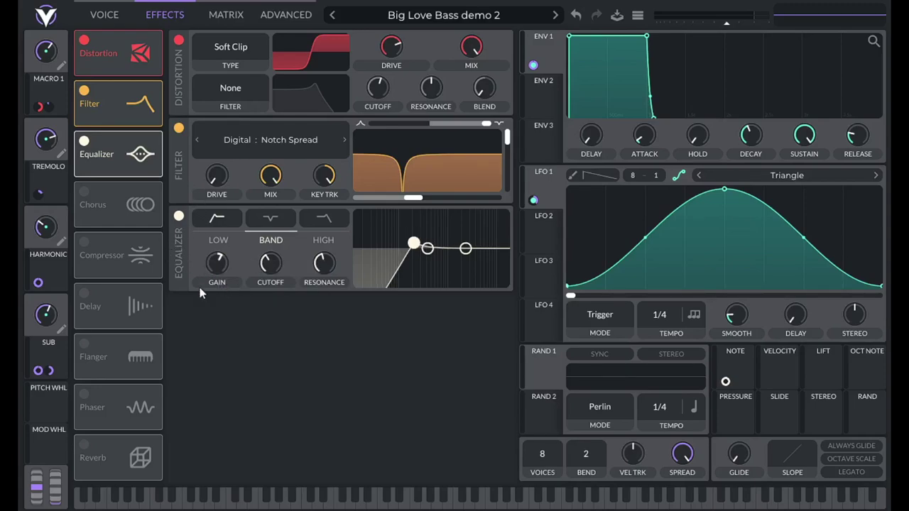
right_click(318, 267)
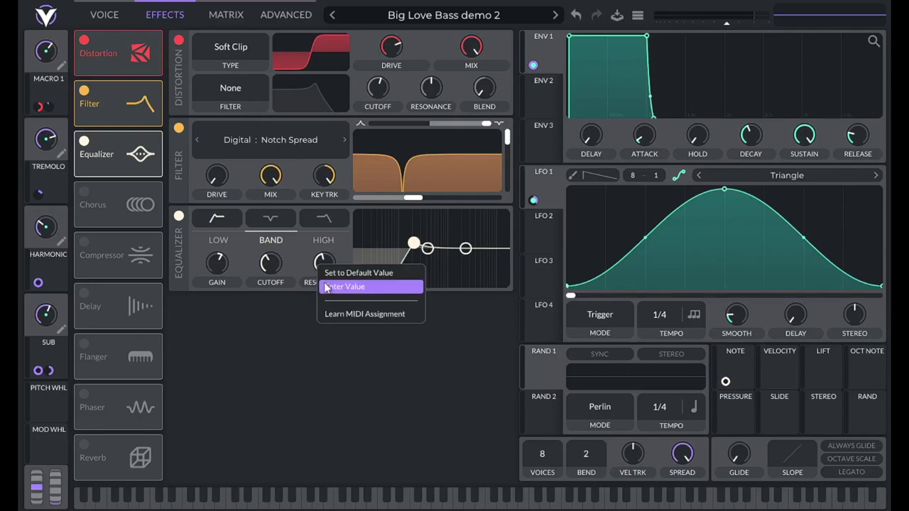
click(325, 286)
text(5)
key(Return)
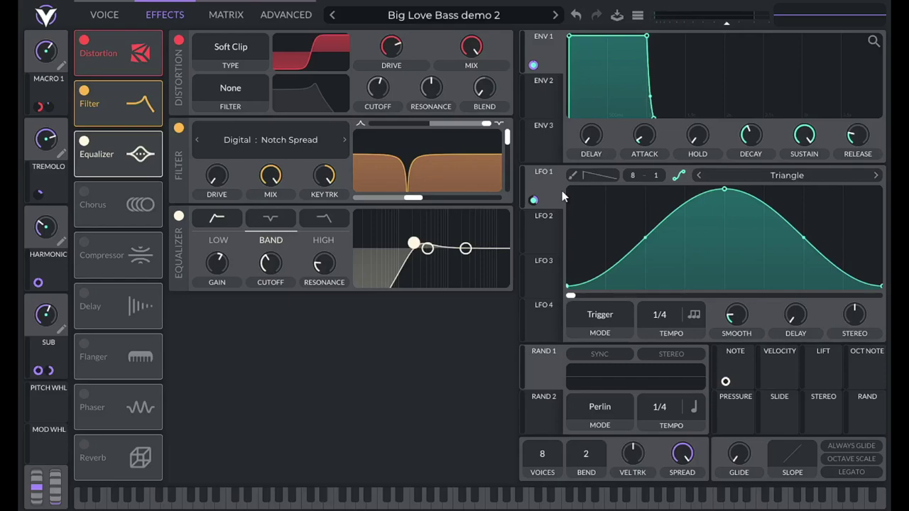
click(335, 220)
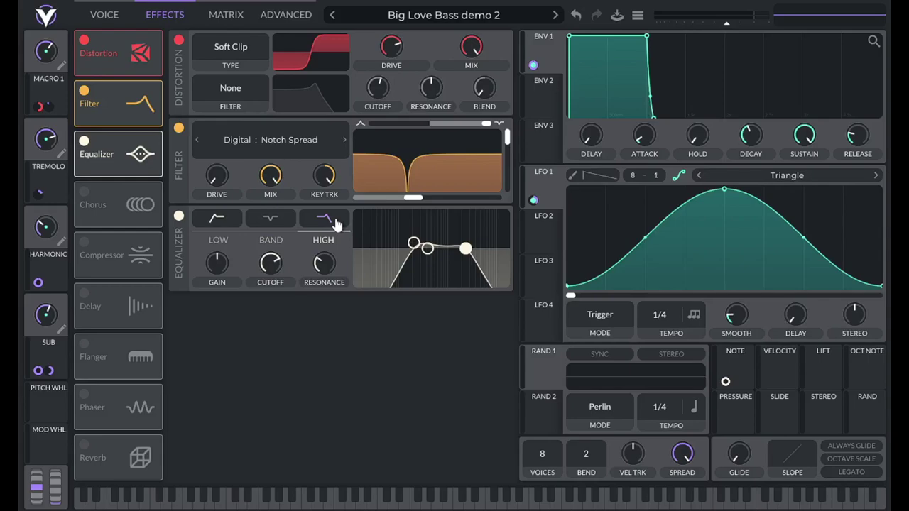
Step: Set the EQ high band to 1658 Hz cutoff with 0 resonance, then view the oscillators
right_click(267, 260)
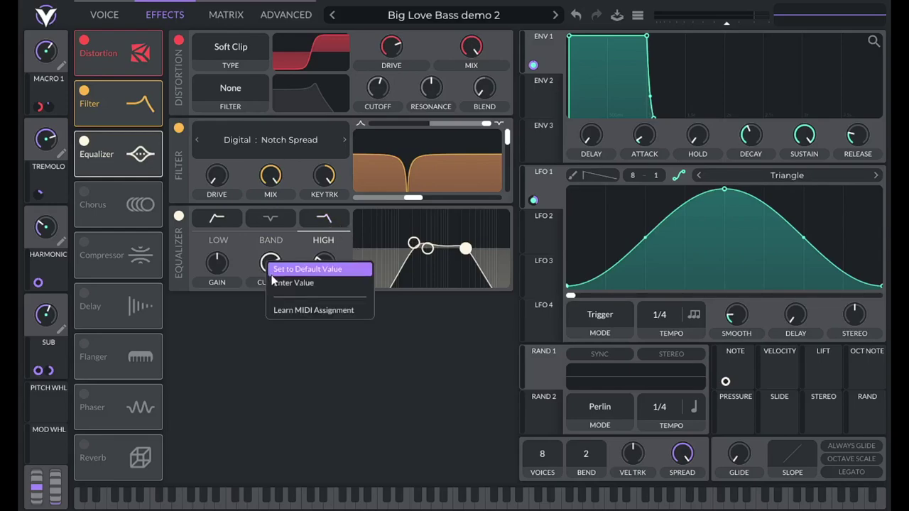
click(274, 283)
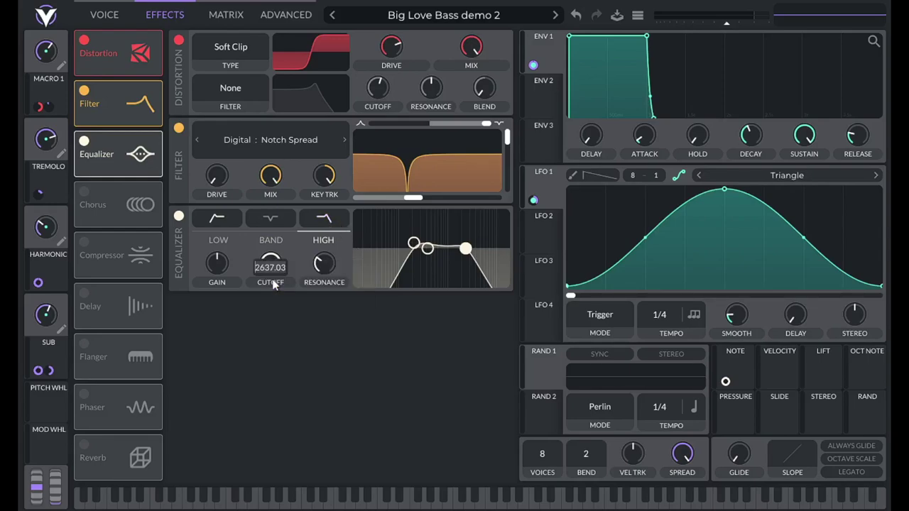
text(1658)
key(Return)
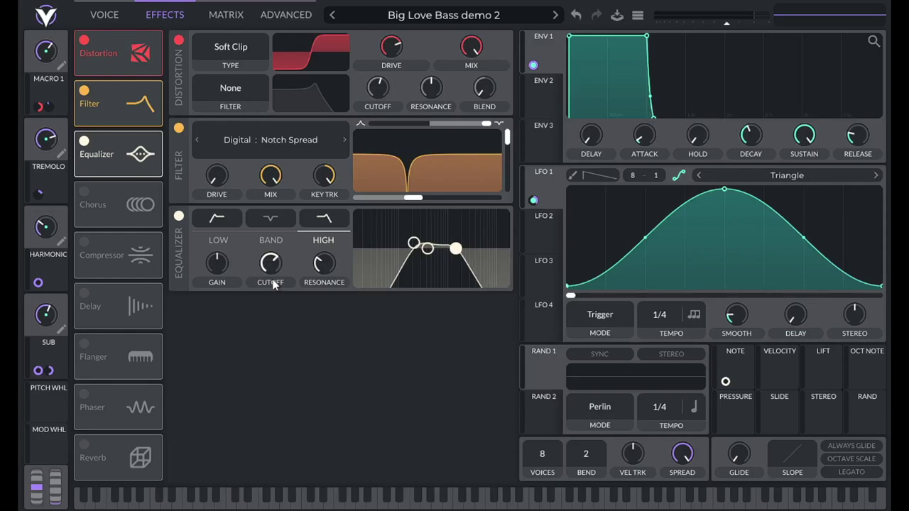
right_click(321, 264)
click(329, 284)
text(0)
key(Return)
click(105, 14)
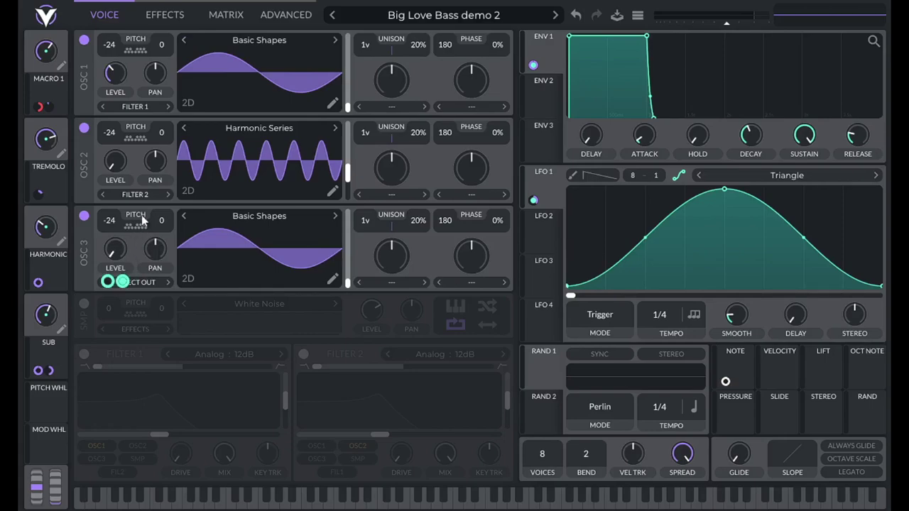
Step: Return to the effects page showing the distortion, filter and equalizer
click(170, 22)
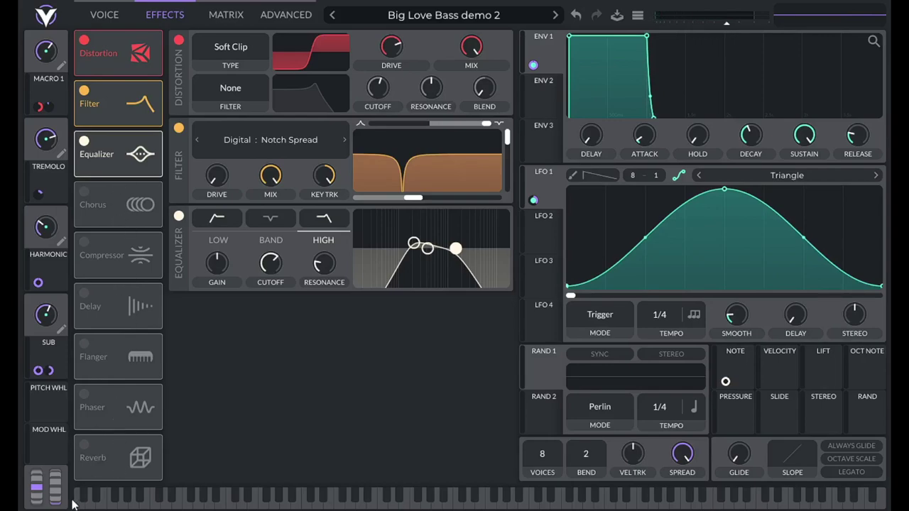
Step: Turn on the Reverb and set its low cut to 145
click(85, 445)
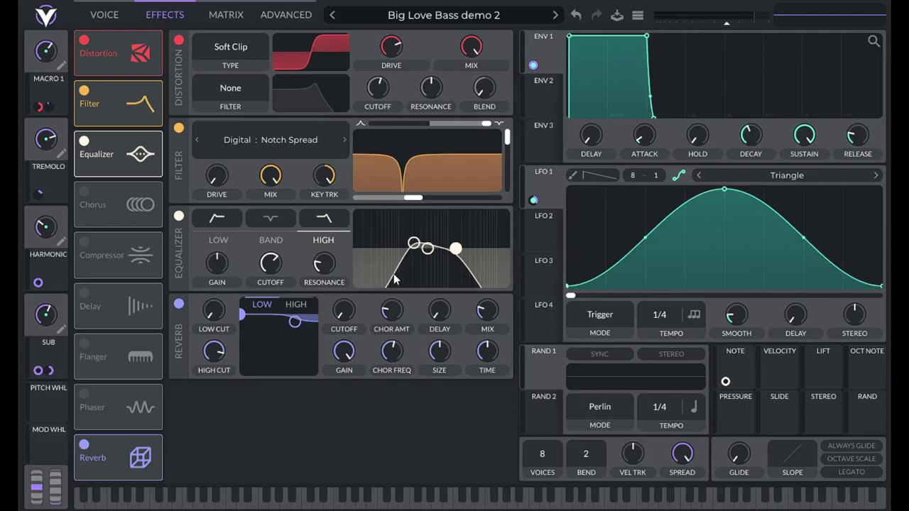
right_click(217, 308)
click(229, 326)
key(Return)
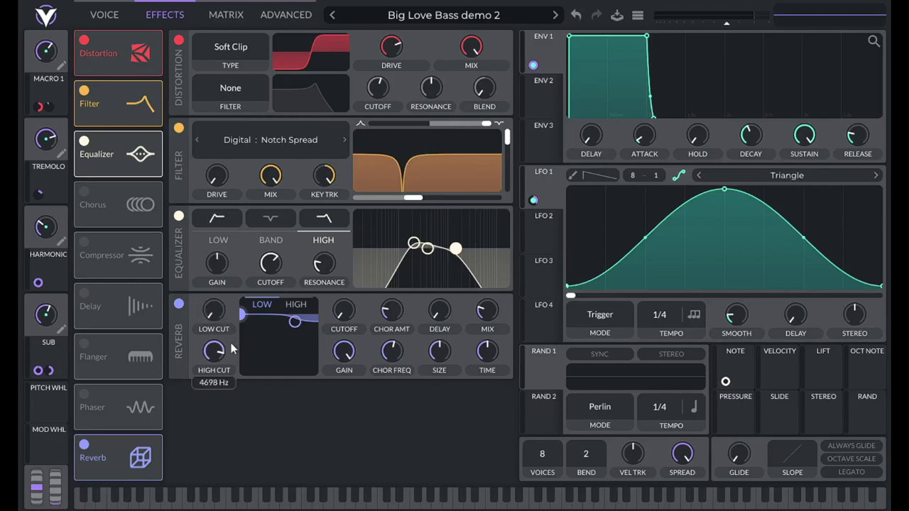
mouse_move(215, 316)
mouse_down()
mouse_move(220, 298)
mouse_move(213, 324)
mouse_up()
right_click(215, 313)
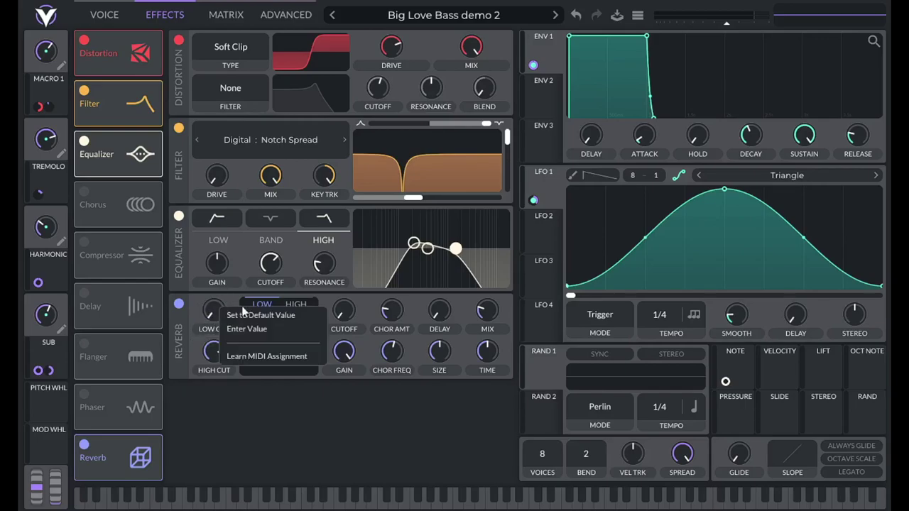
click(230, 326)
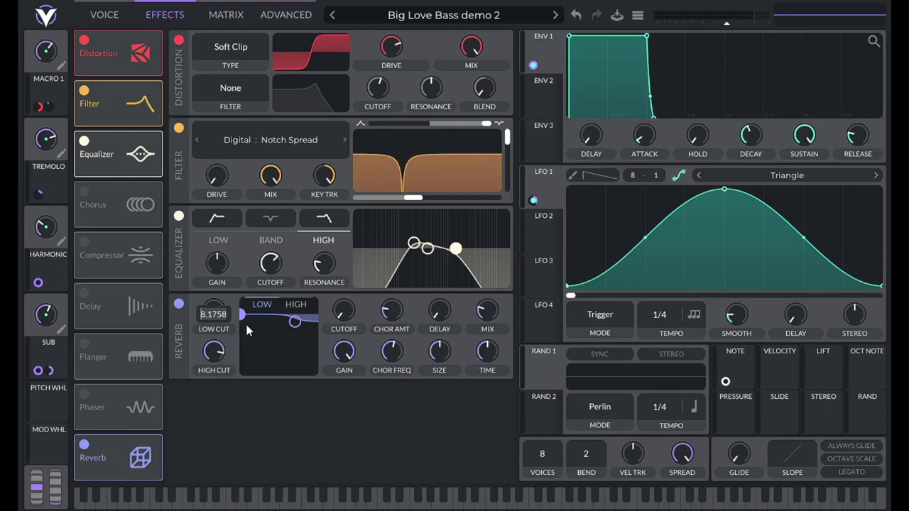
text(145)
key(Return)
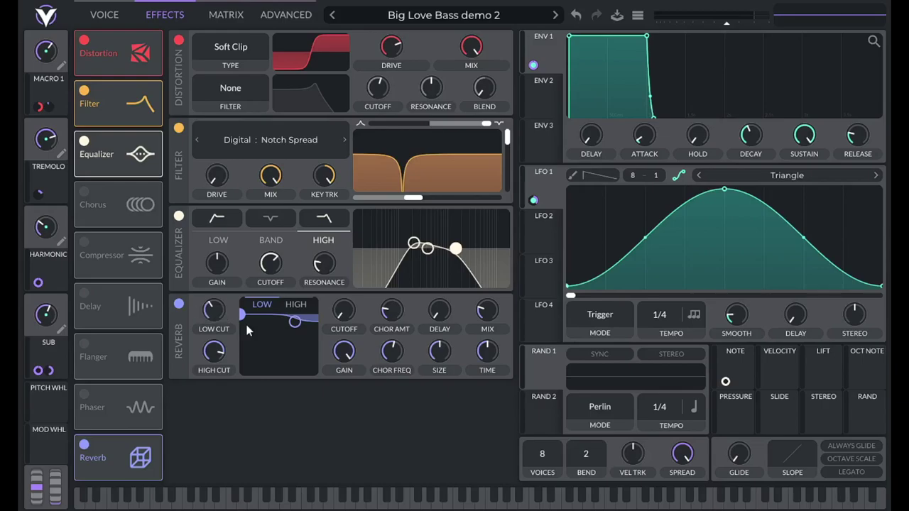
Step: Adjust the reverb cutoff, lower its low-band gain and set chorus amount to 10
right_click(351, 312)
click(359, 329)
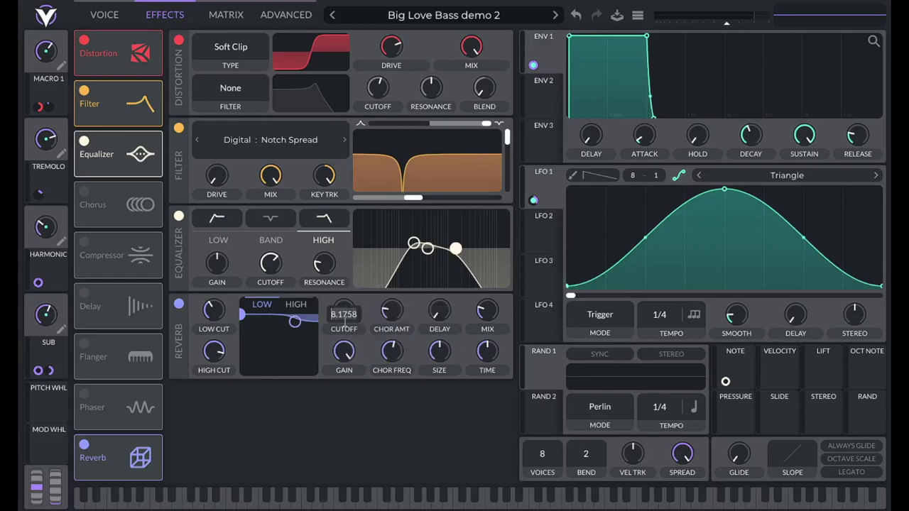
text(145)
key(Return)
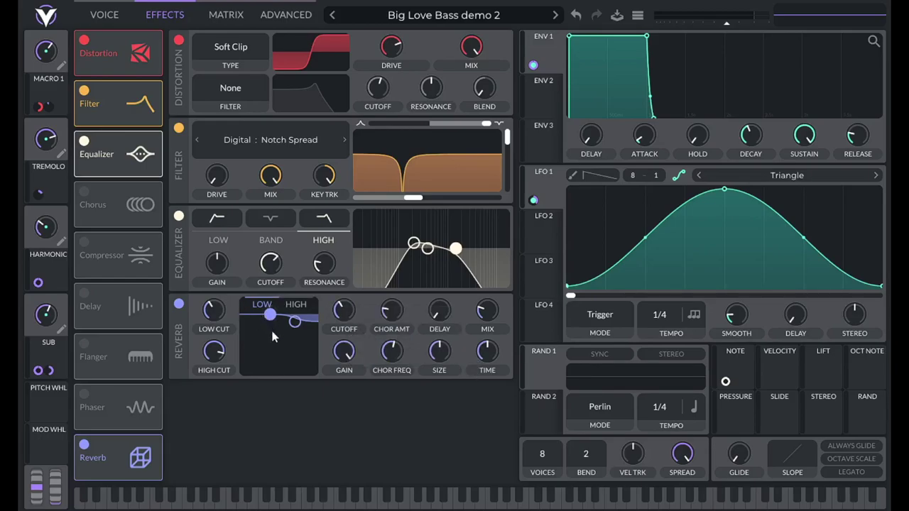
drag(348, 353, 338, 494)
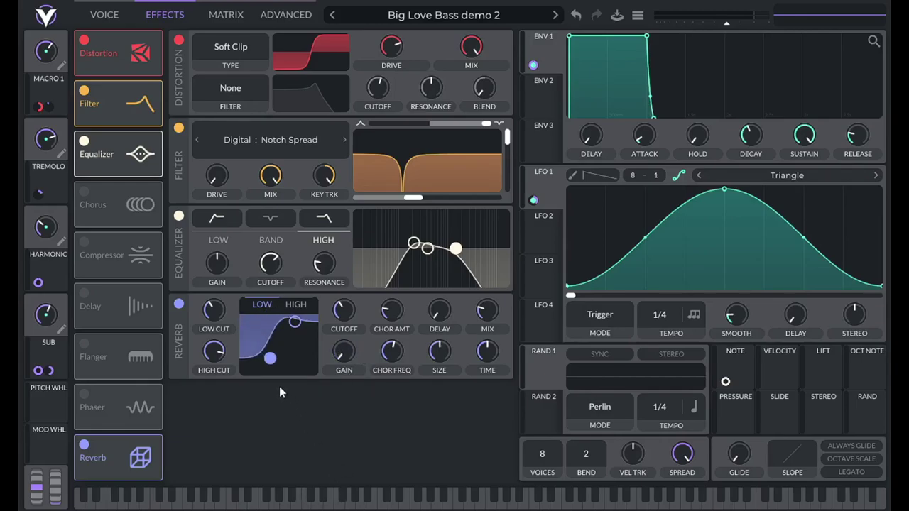
right_click(393, 317)
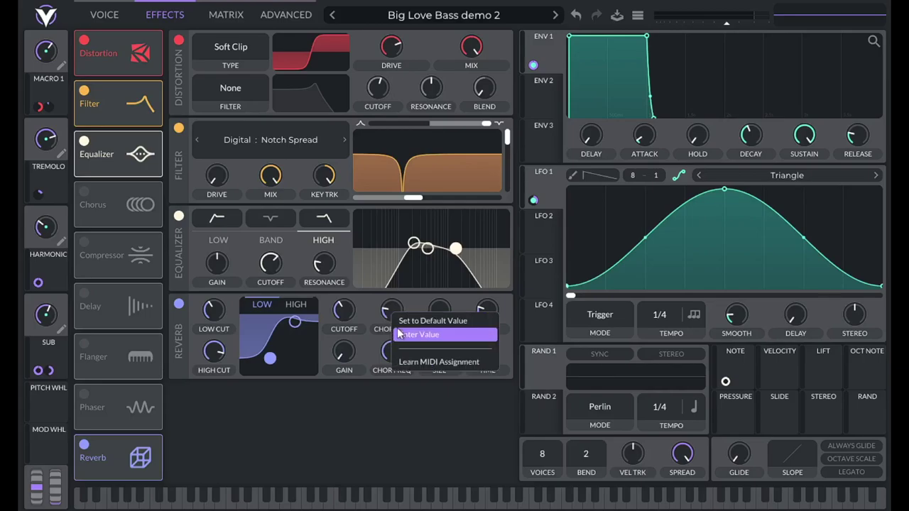
click(412, 335)
text(10)
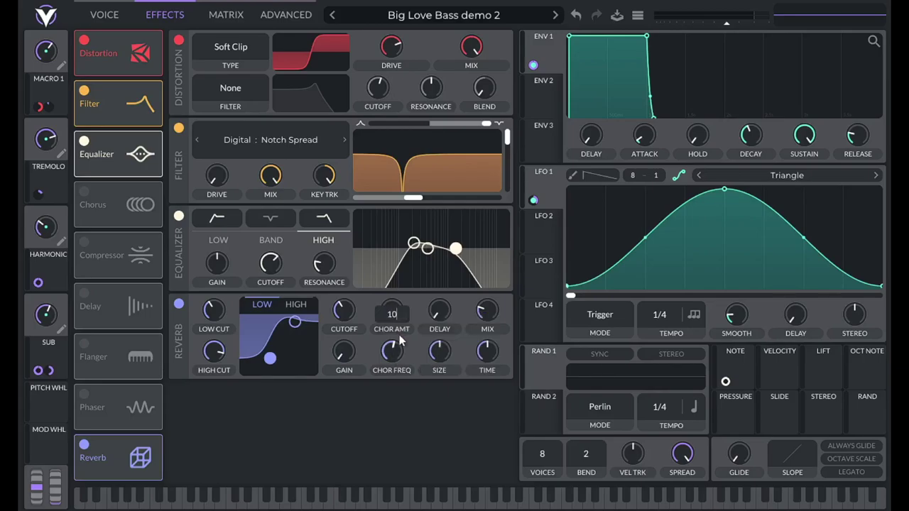
key(Return)
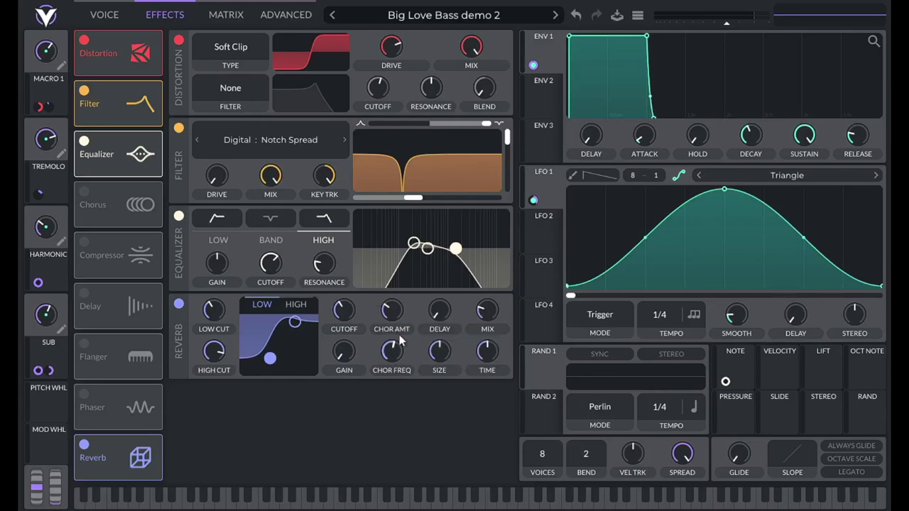
Step: Set the reverb chorus frequency to 0.1 and confirm the reverb size
right_click(392, 360)
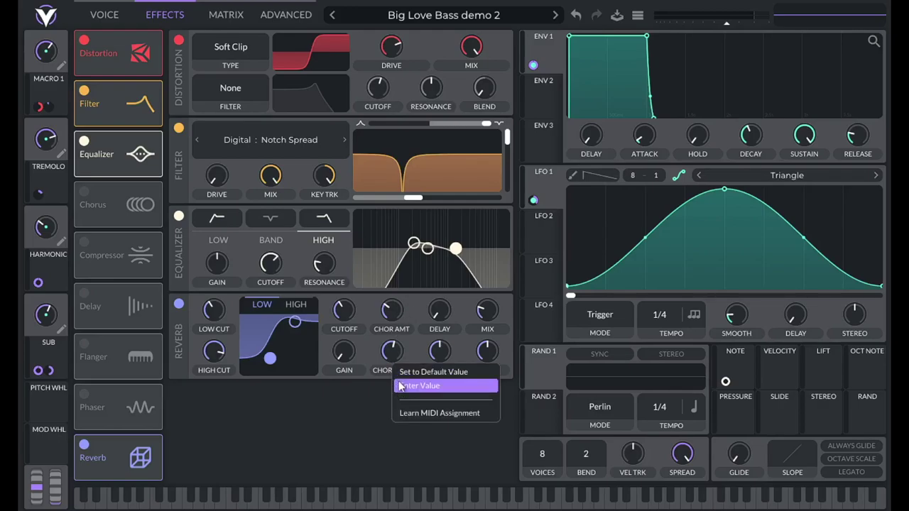
click(401, 385)
text(0.17)
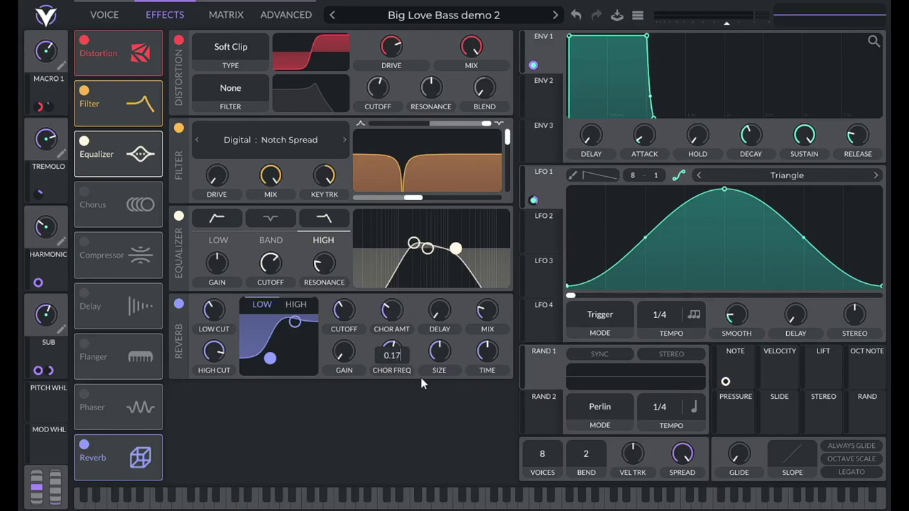
key(Return)
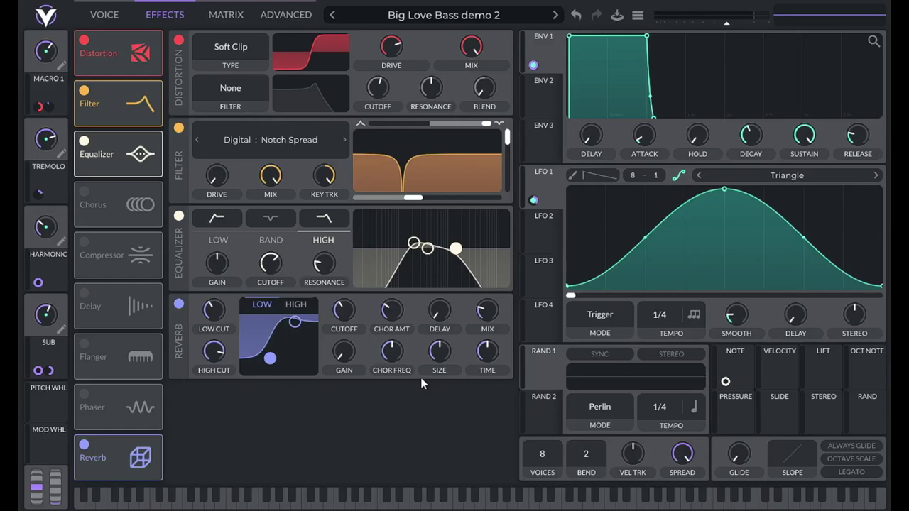
right_click(431, 359)
click(452, 376)
key(Return)
Step: Set the reverb time to 1.75 and the reverb mix to 30
right_click(487, 351)
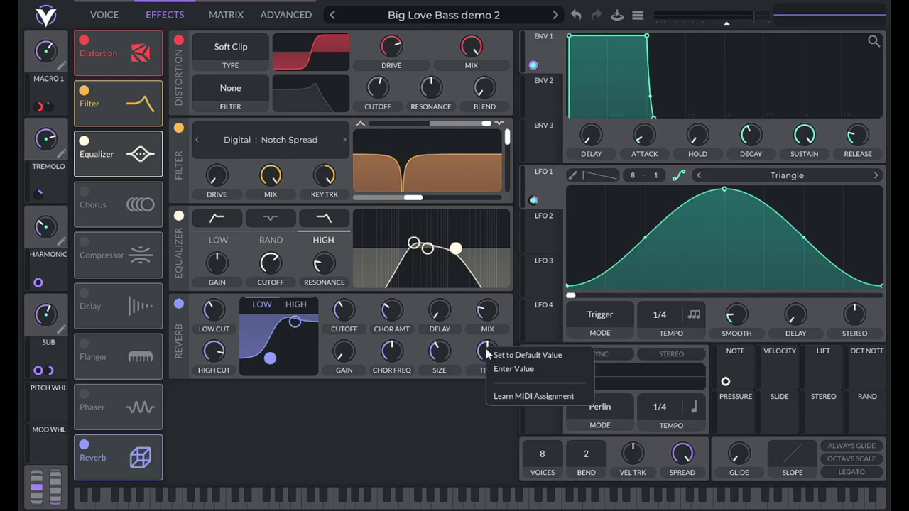
click(489, 370)
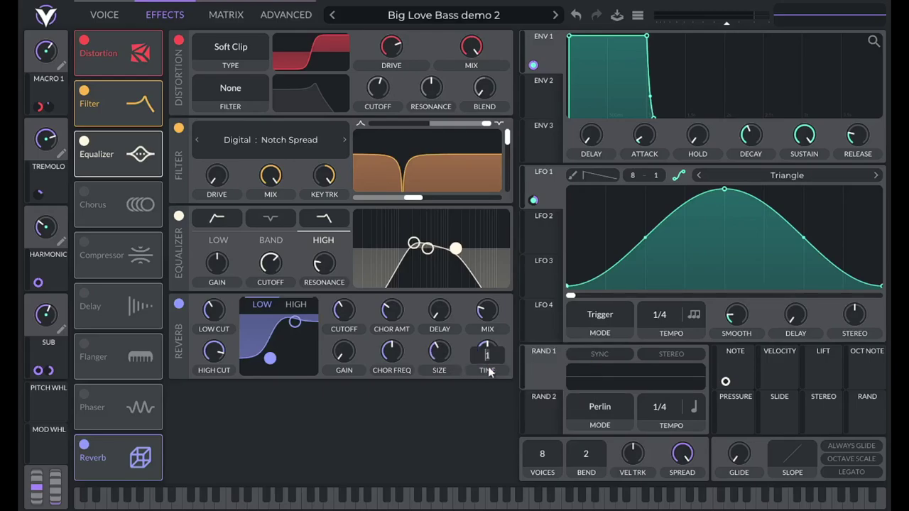
text(1.75)
key(Return)
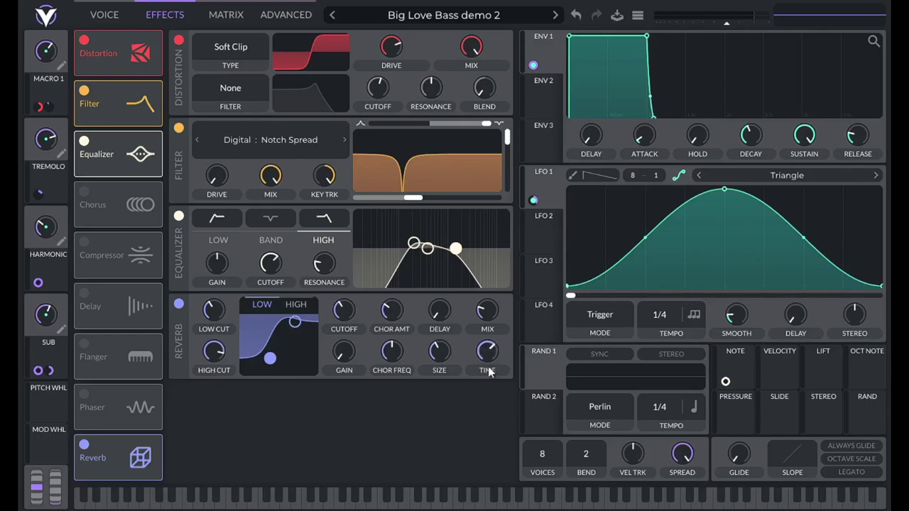
right_click(483, 314)
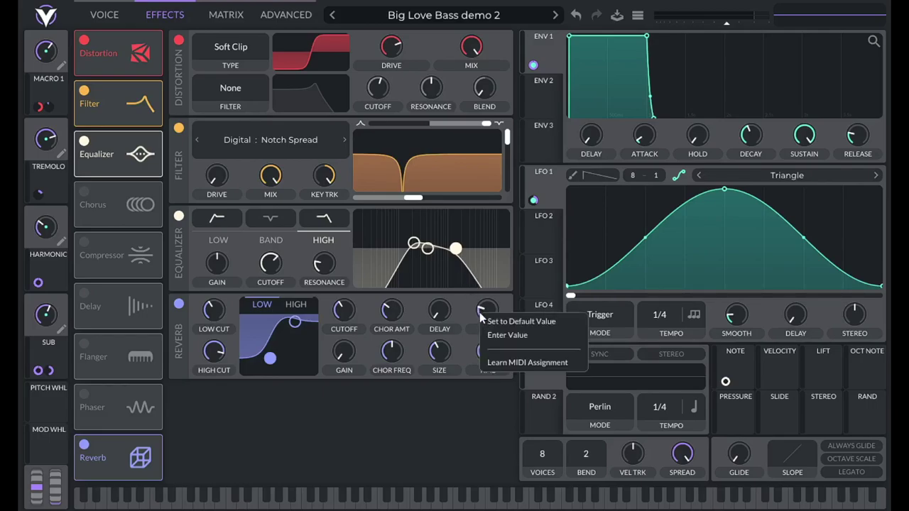
click(488, 335)
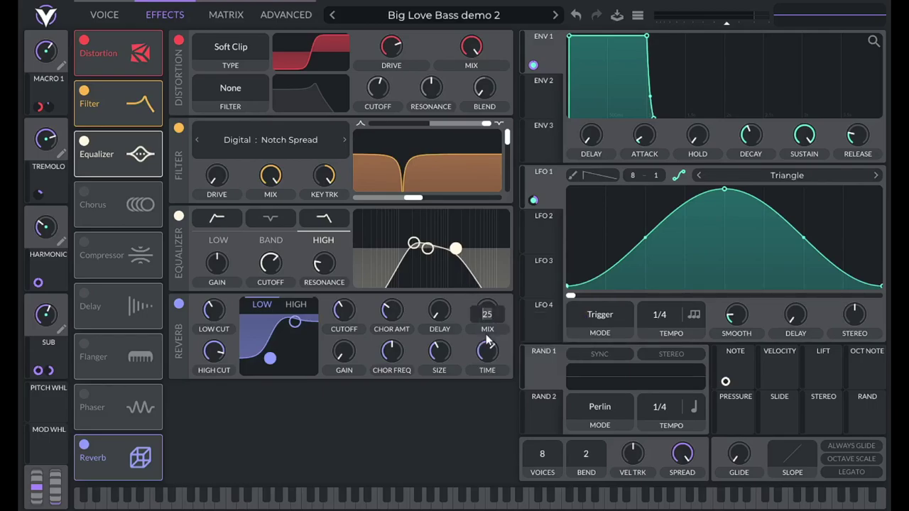
text(30)
key(Return)
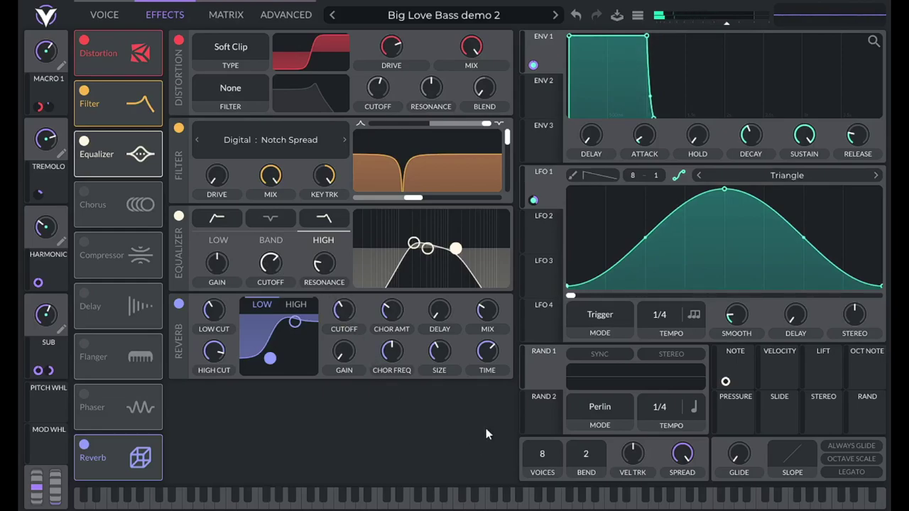
Step: Reduce voices to 1, enable legato and set the glide time to 0.5
drag(542, 450, 549, 476)
click(855, 473)
right_click(735, 451)
click(746, 477)
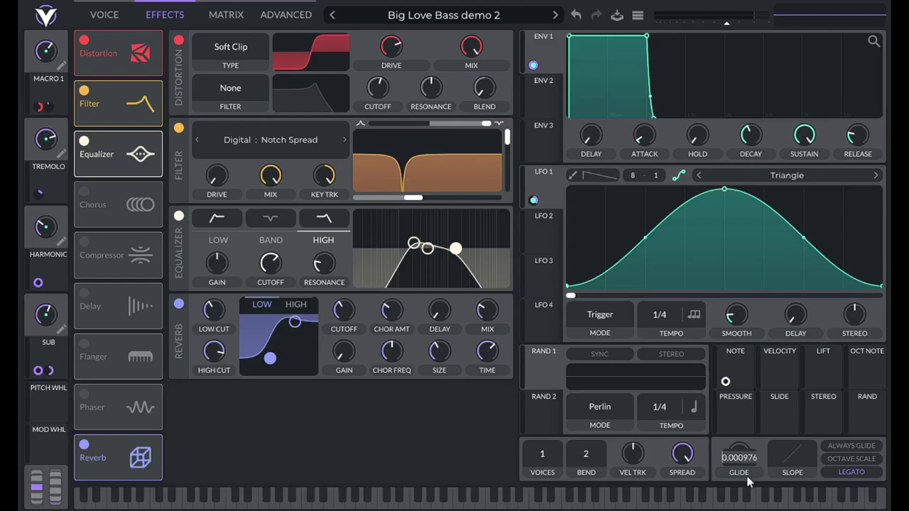
text(0.5)
key(Return)
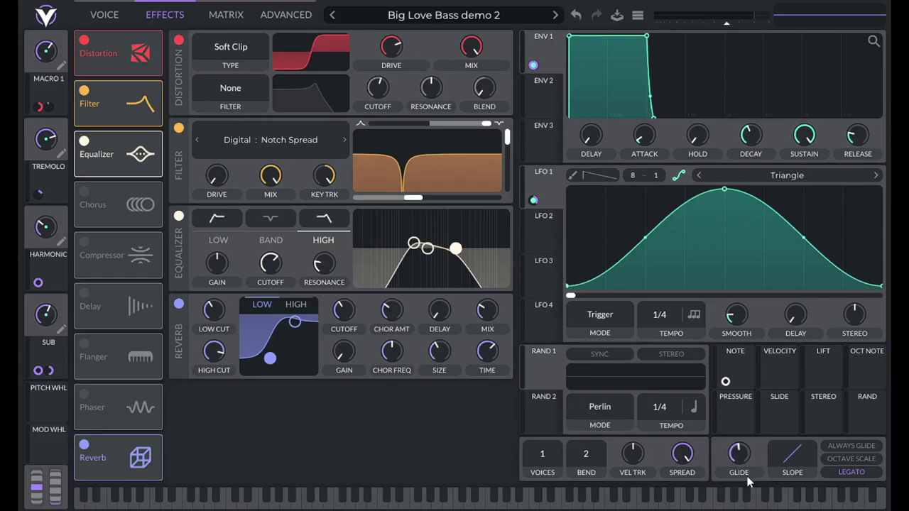
Step: Set the portamento slope to 2.5
right_click(795, 460)
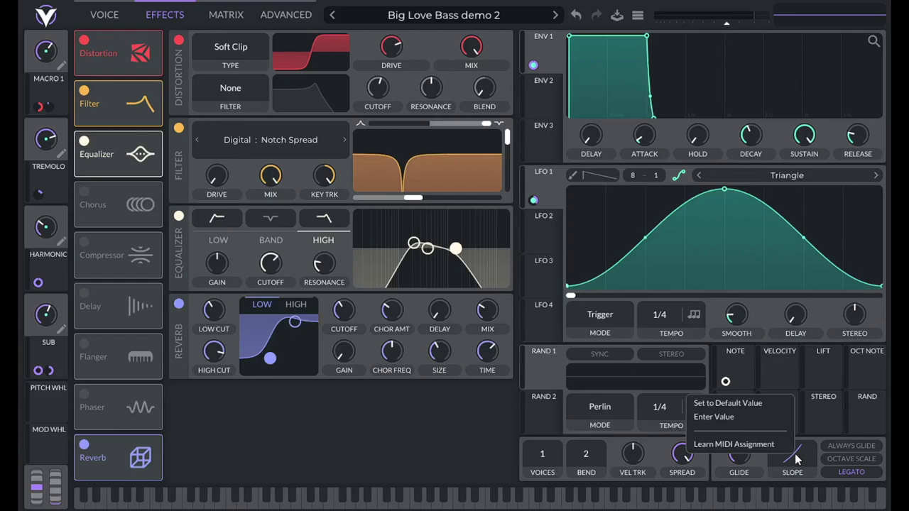
click(756, 421)
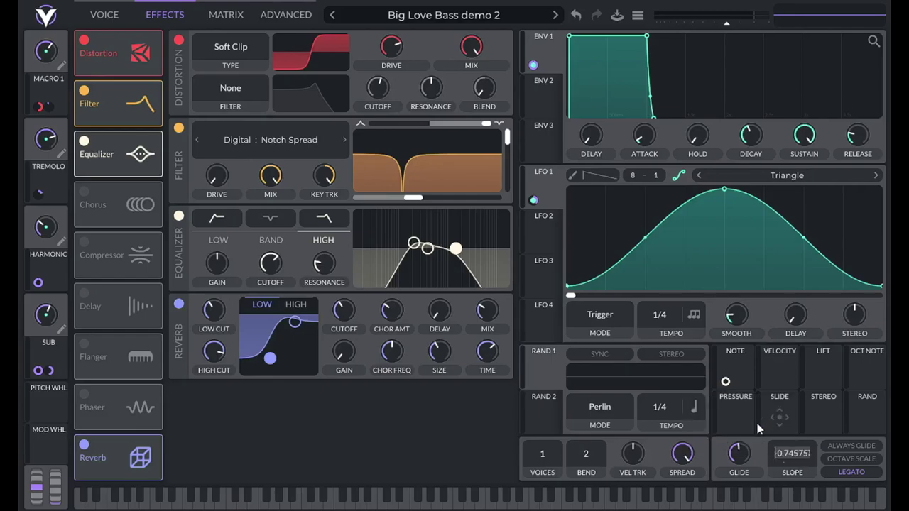
key(BackSpace)
text(2.5)
key(Return)
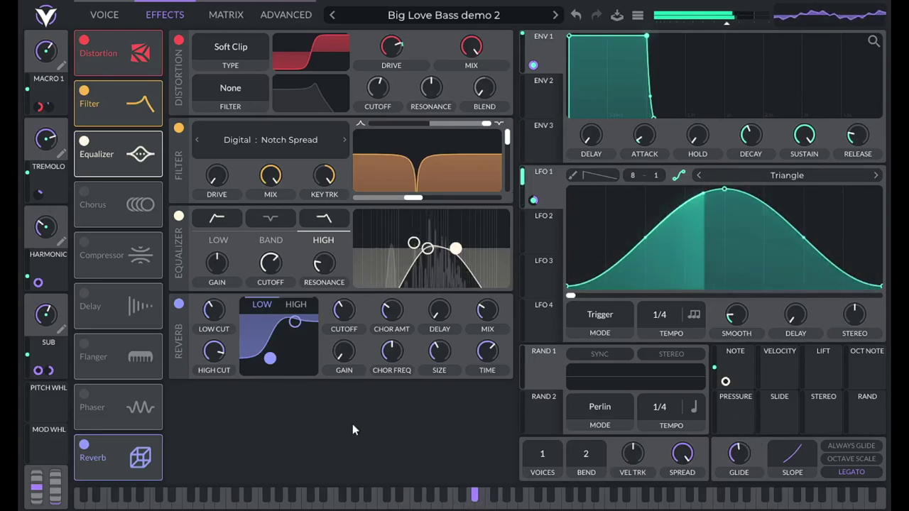
Step: Put the distortion filter Post with cutoff 44 and raise master volume to about -5.7 dB
click(225, 88)
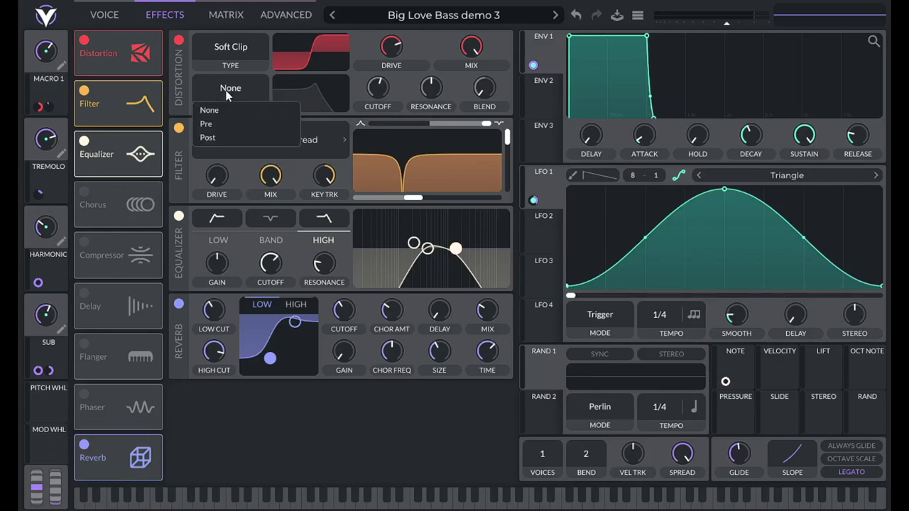
click(225, 138)
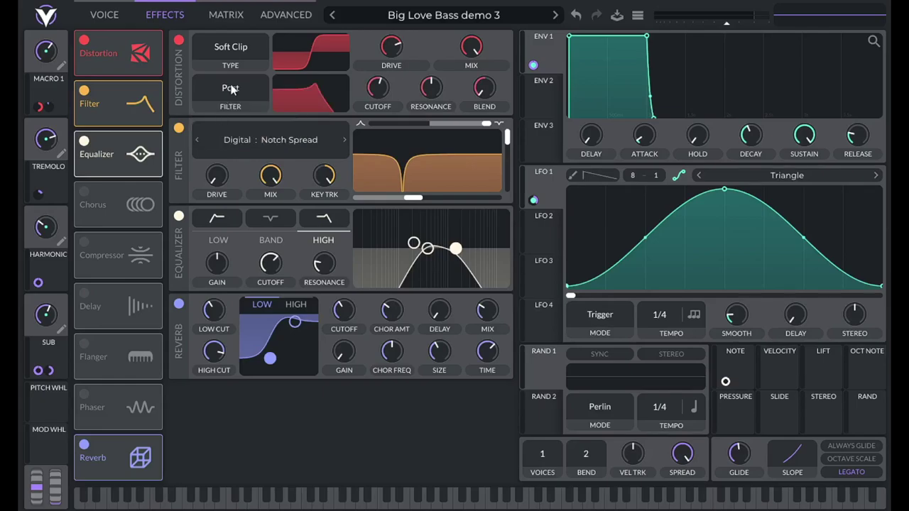
right_click(383, 96)
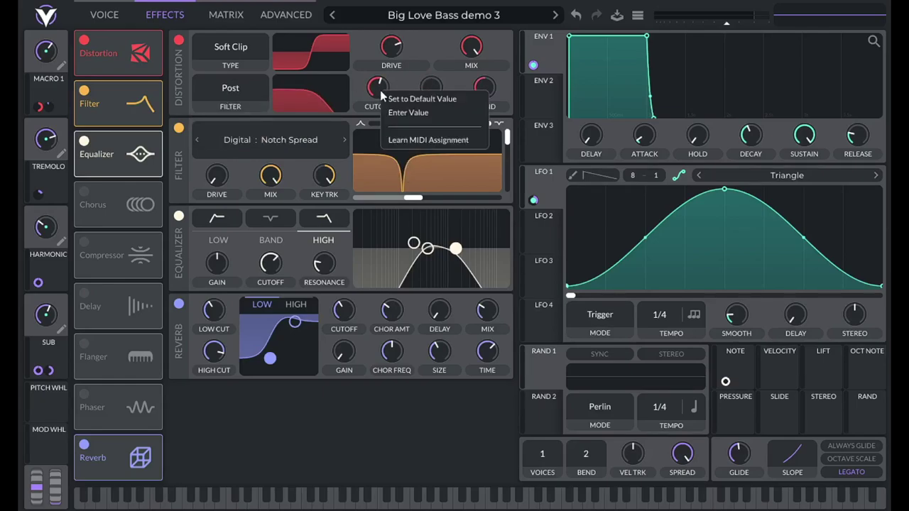
click(392, 113)
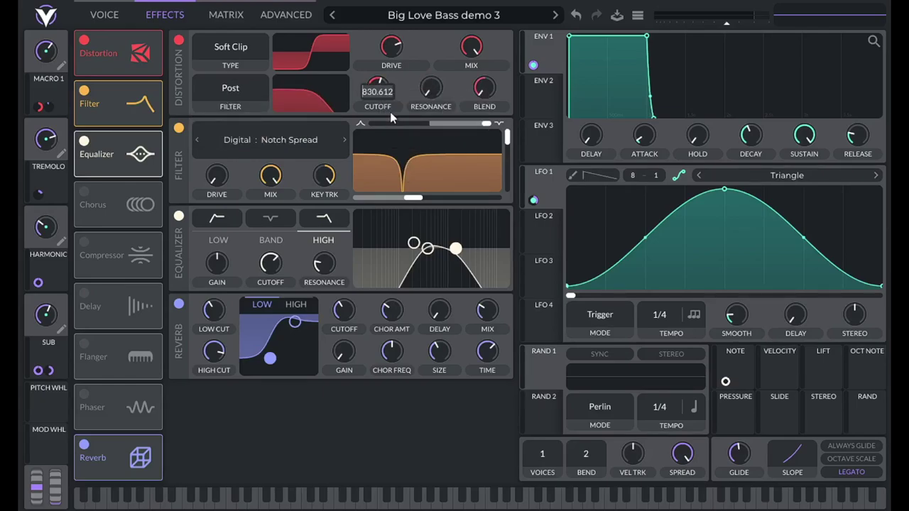
text(440)
key(Return)
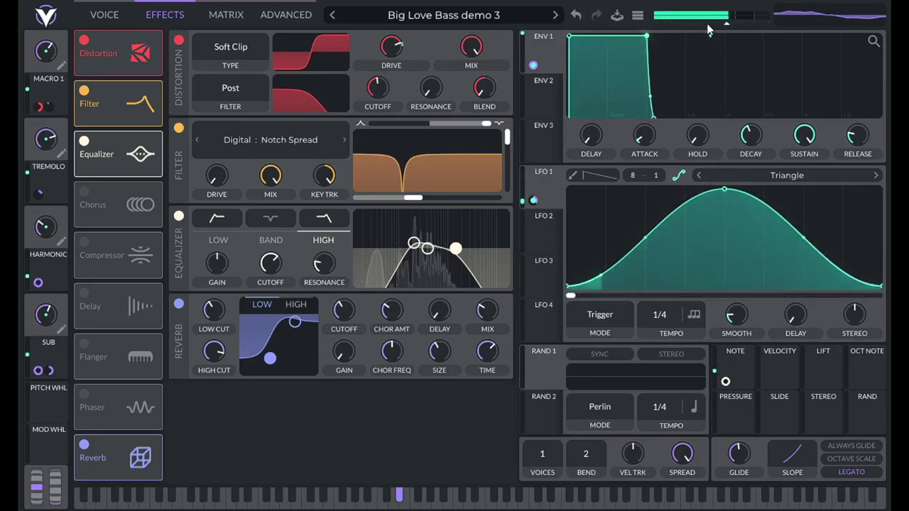
drag(714, 22, 736, 37)
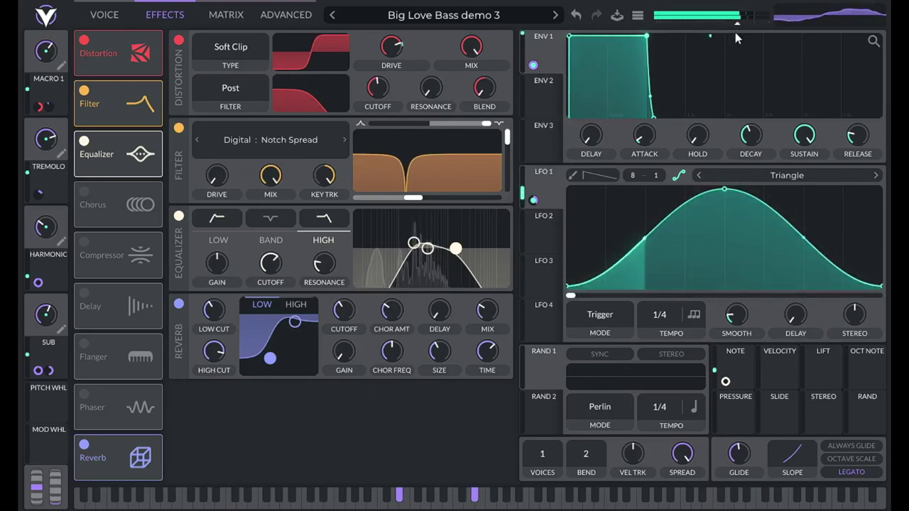
drag(737, 28, 743, 27)
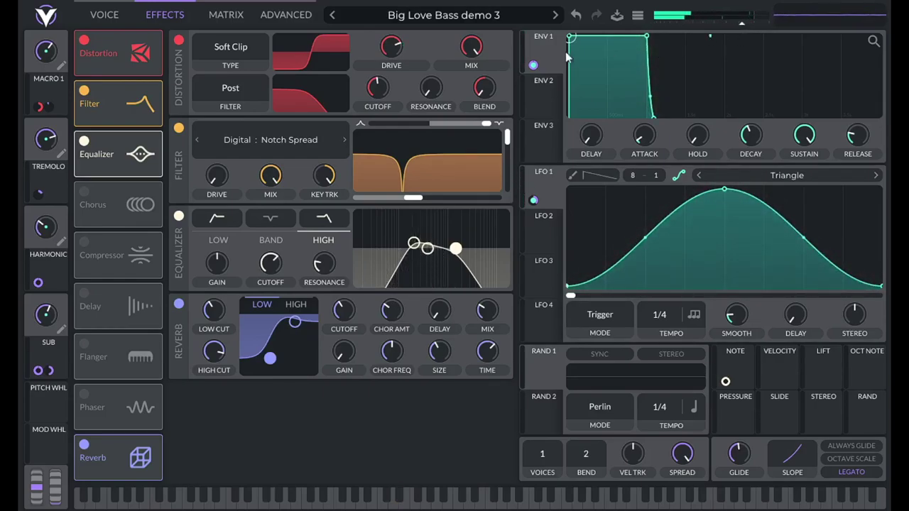
Step: Rename Macro 1 to DRIVE
click(62, 68)
text(dist)
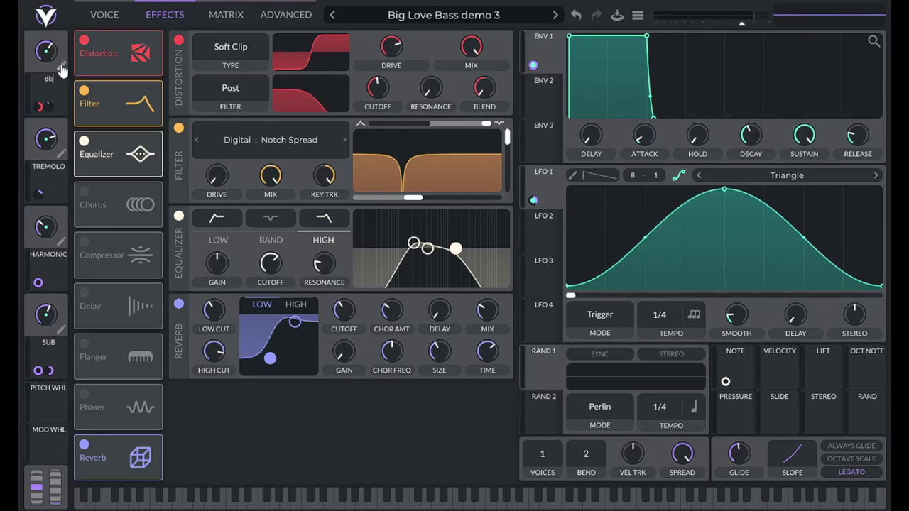
key(BackSpace)
key(BackSpace)
key(BackSpace)
key(BackSpace)
text(DRIVE)
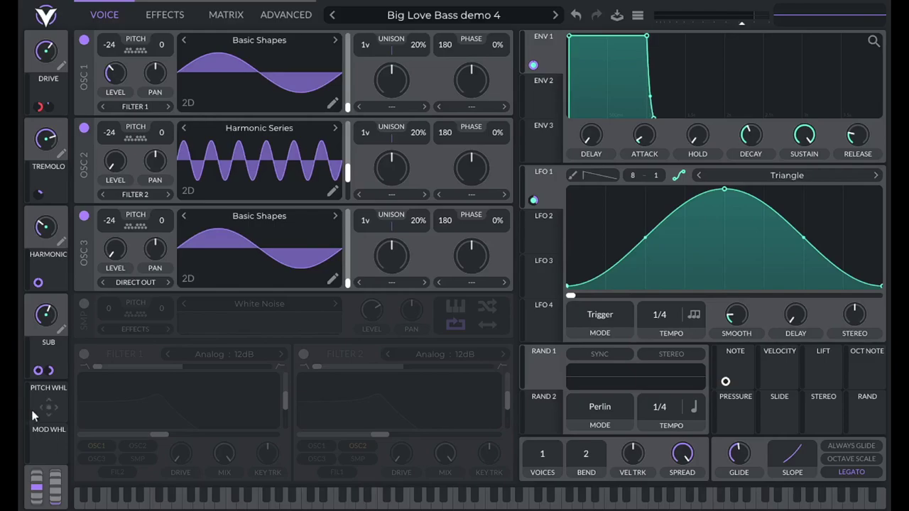
Step: Add a second harmonic to oscillator 3's sine wavetable in the wavetable editor
click(333, 283)
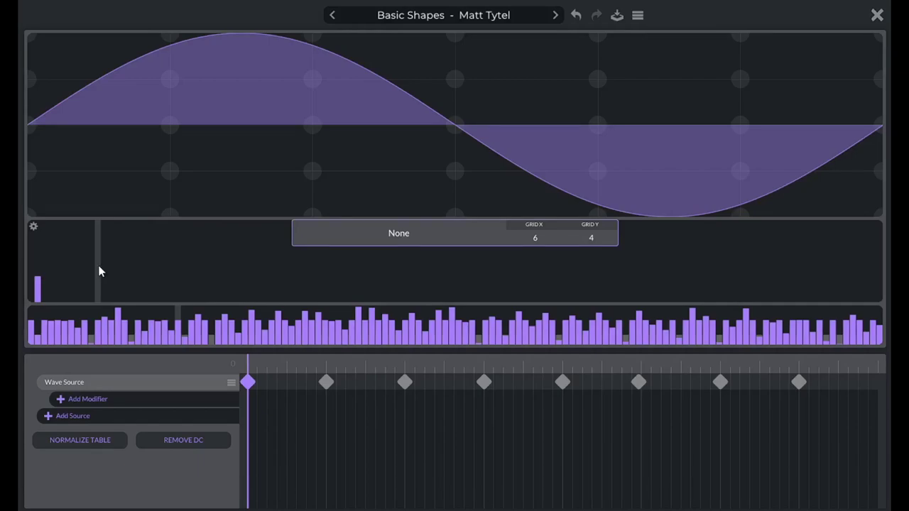
drag(99, 271, 178, 271)
click(877, 14)
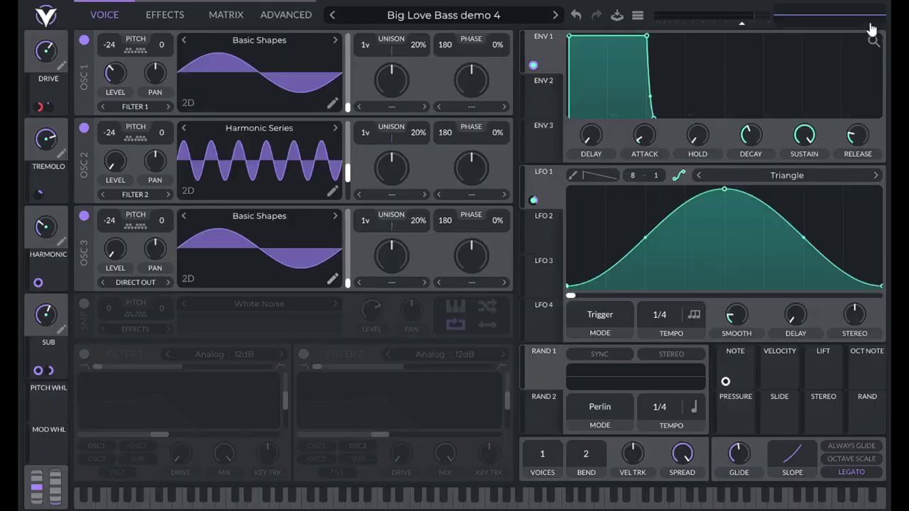
click(331, 282)
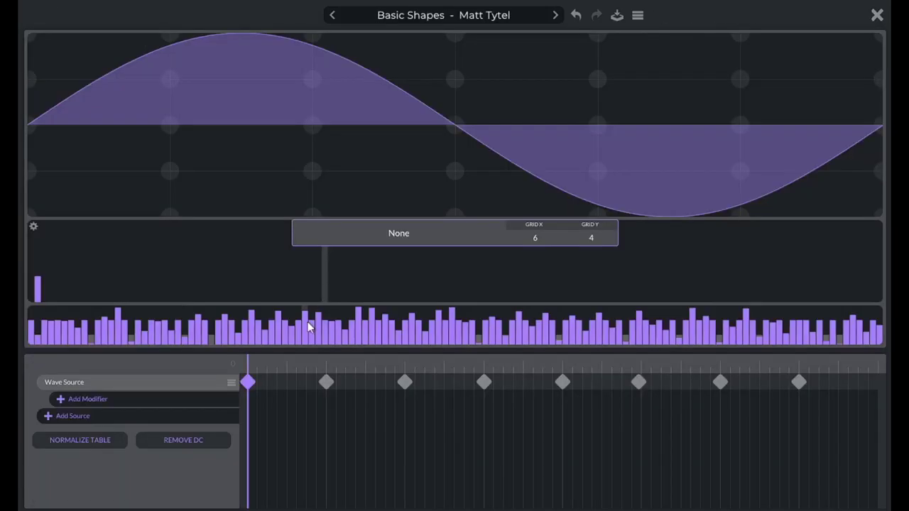
drag(323, 273, 43, 296)
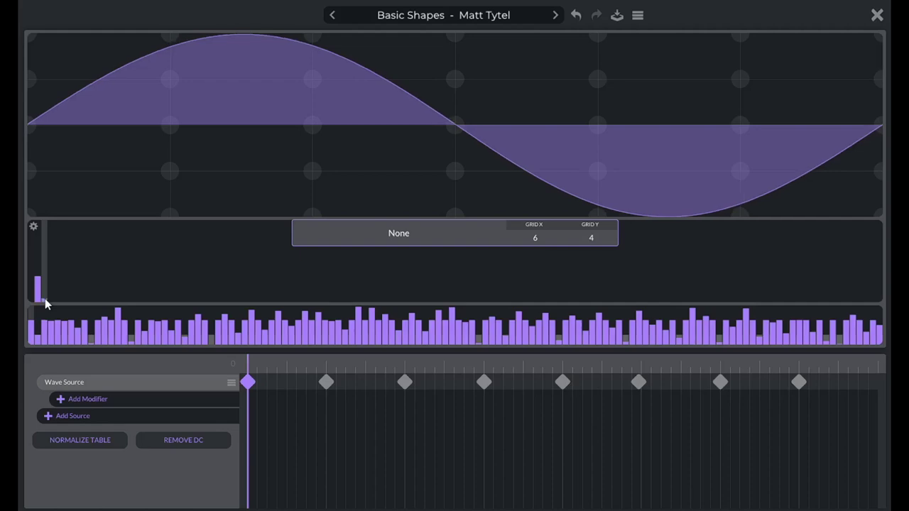
drag(45, 304, 55, 302)
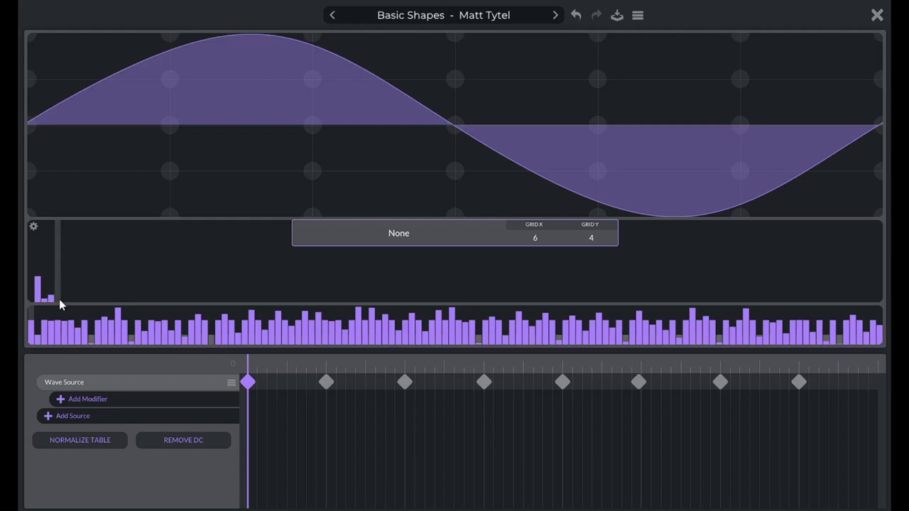
drag(59, 299, 62, 299)
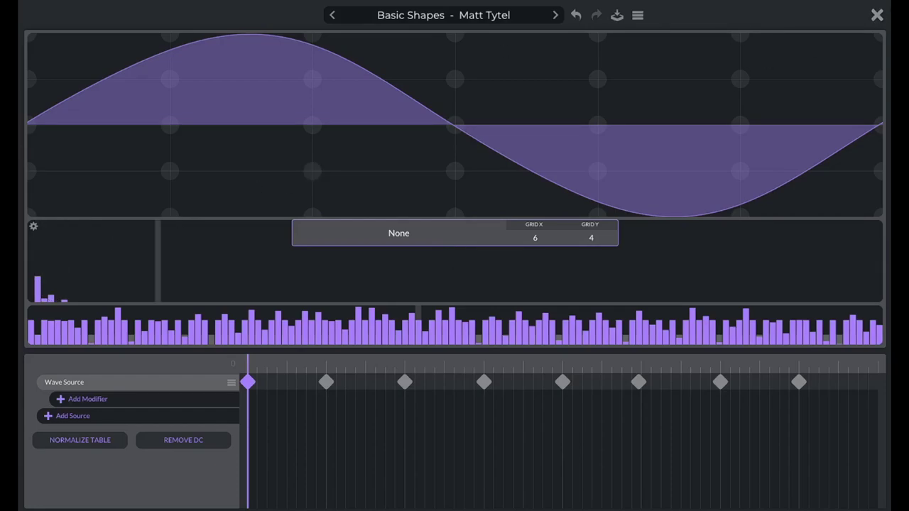
click(877, 15)
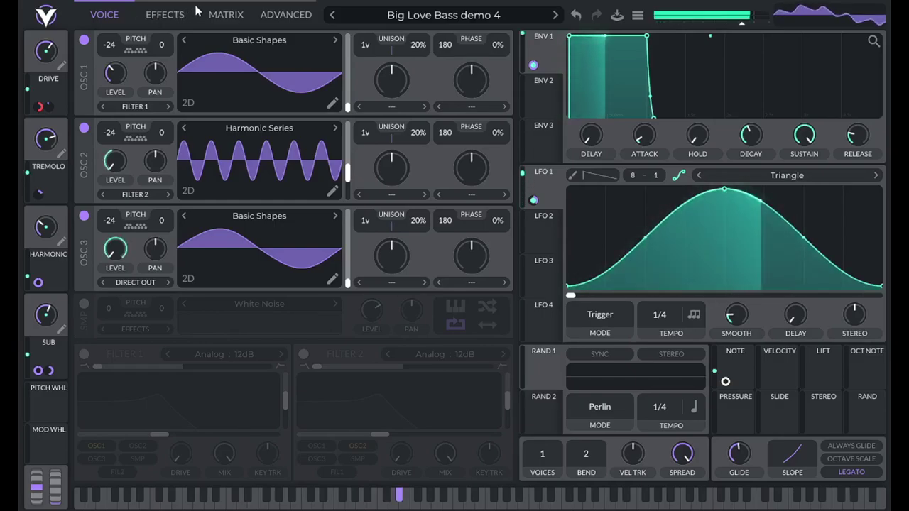
Step: Look over the Advanced and Effects pages and recheck oscillator 3's Basic Shapes wavetable
click(266, 17)
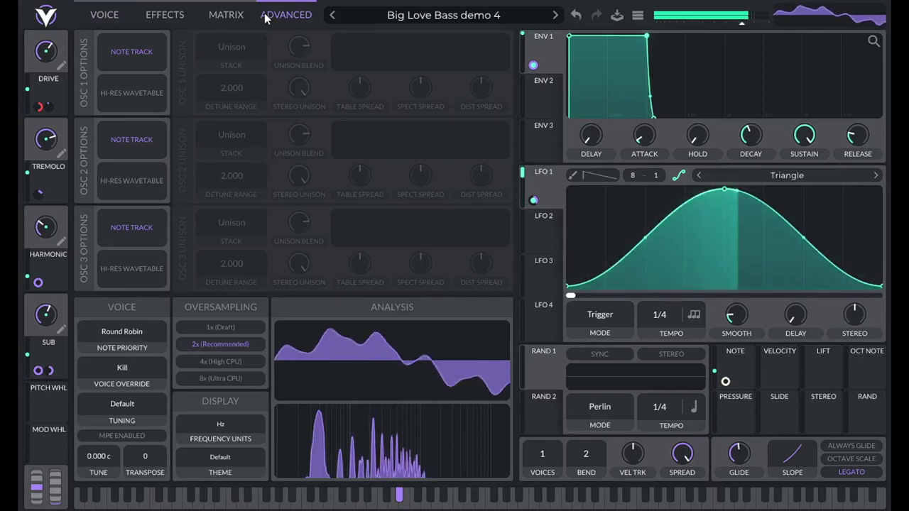
click(165, 15)
click(108, 17)
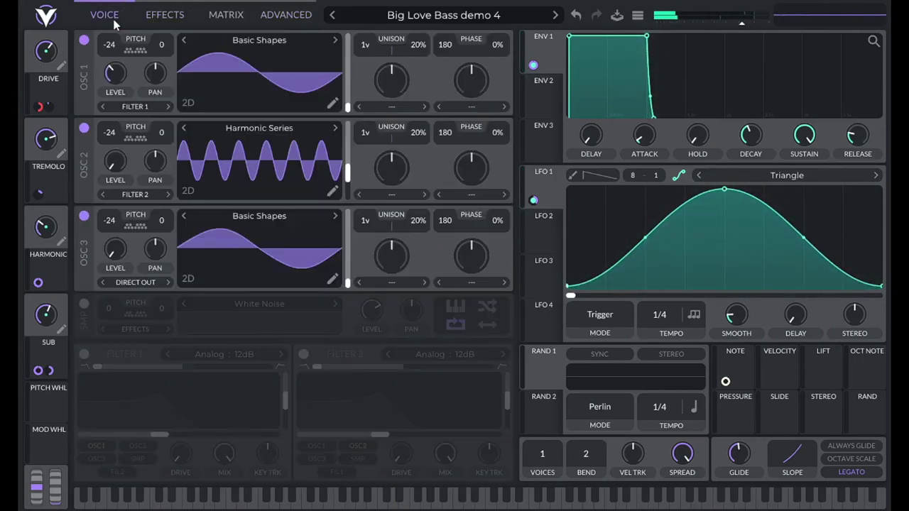
click(334, 279)
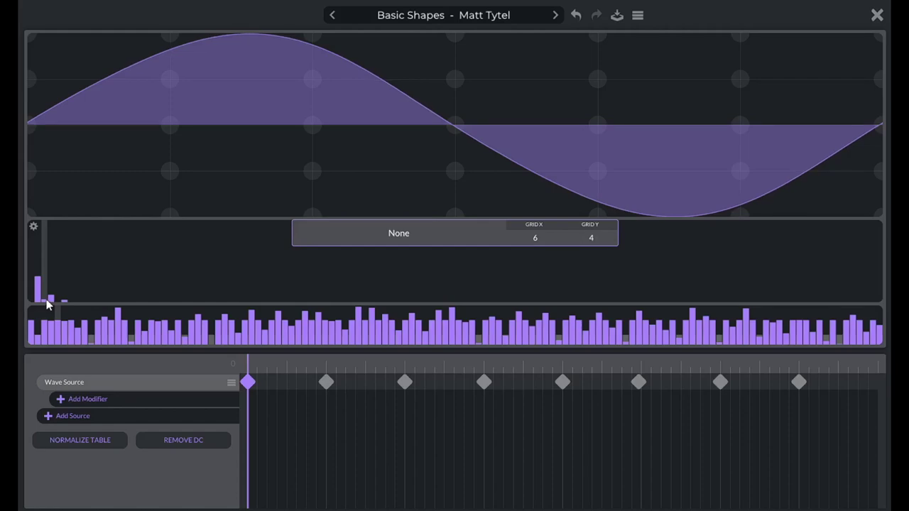
click(872, 20)
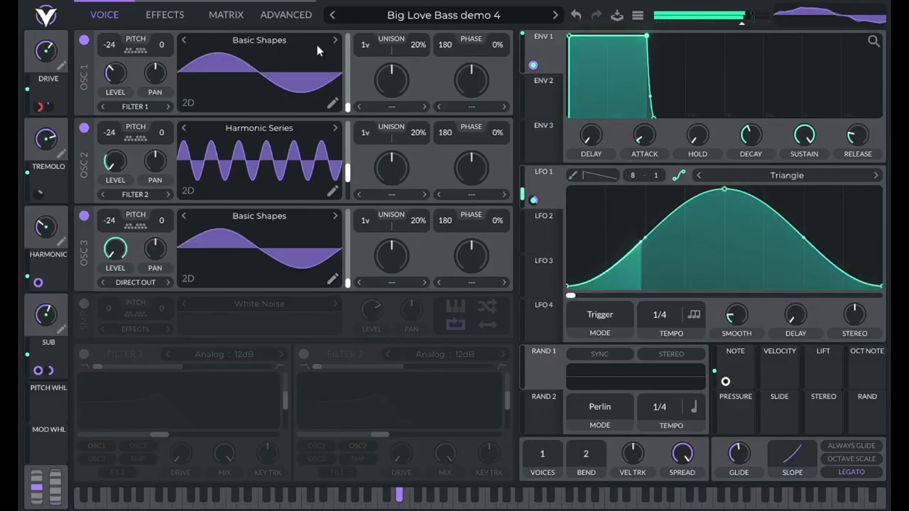
click(302, 18)
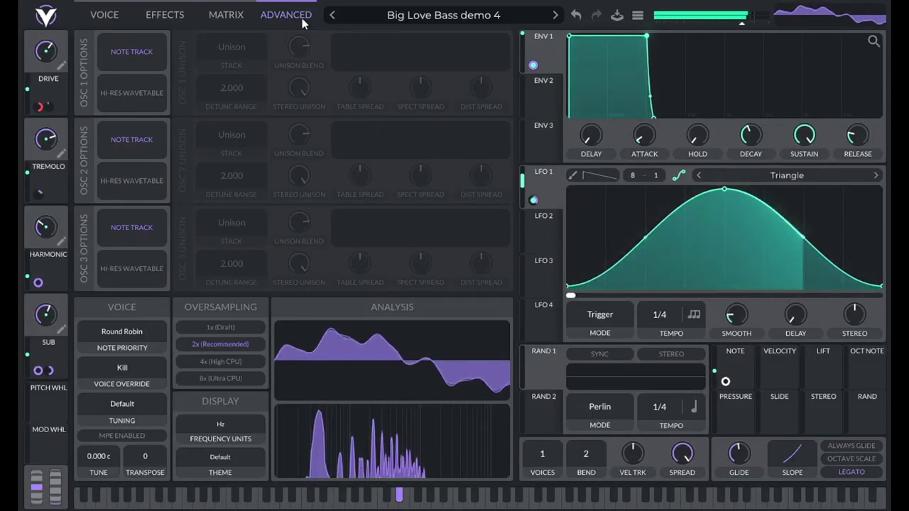
click(96, 17)
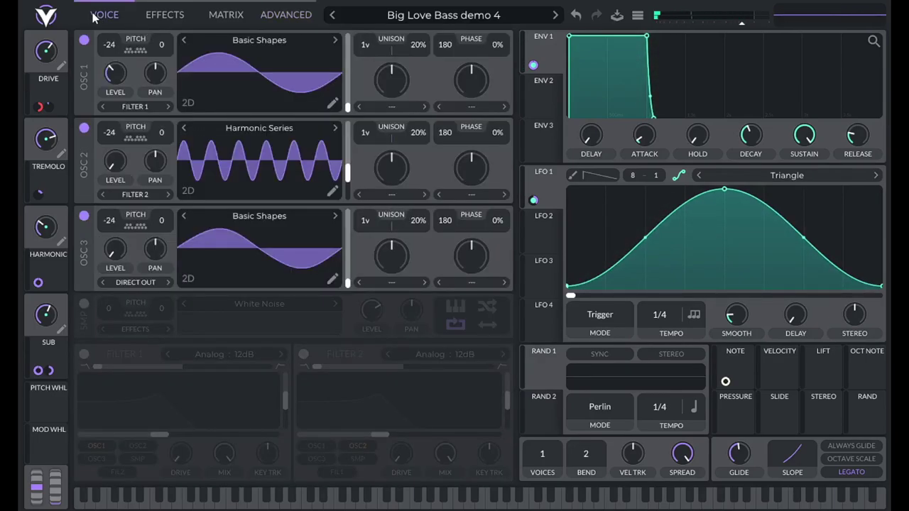
Step: Select the playhead frame of oscillator 2's Harmonic Series, try harmonics 2–4, then clear them
click(332, 191)
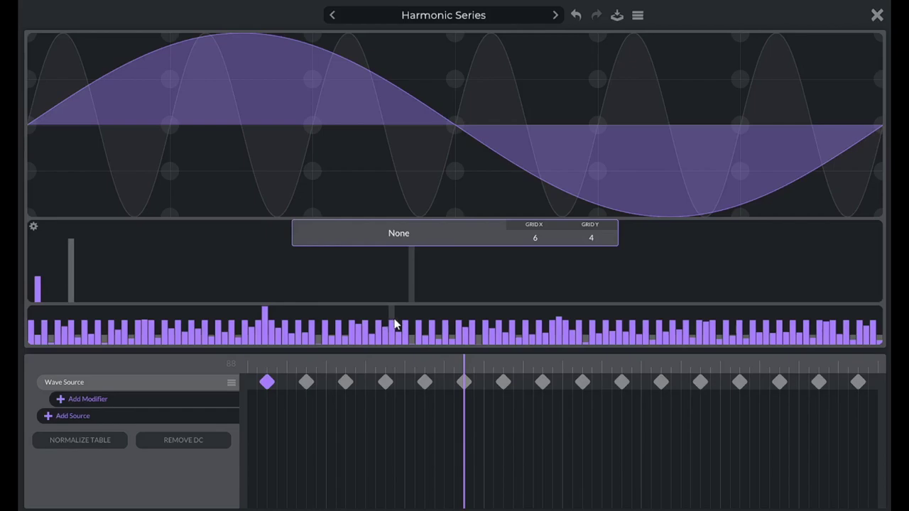
click(464, 382)
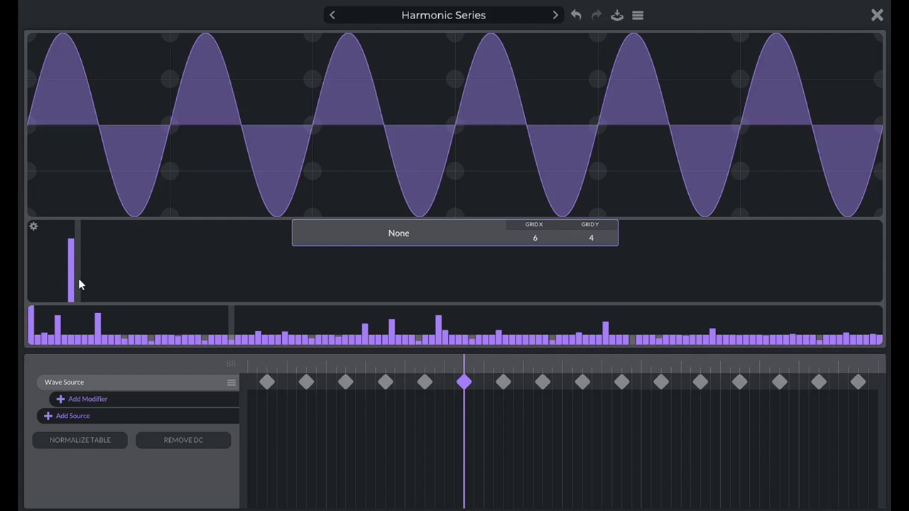
click(78, 278)
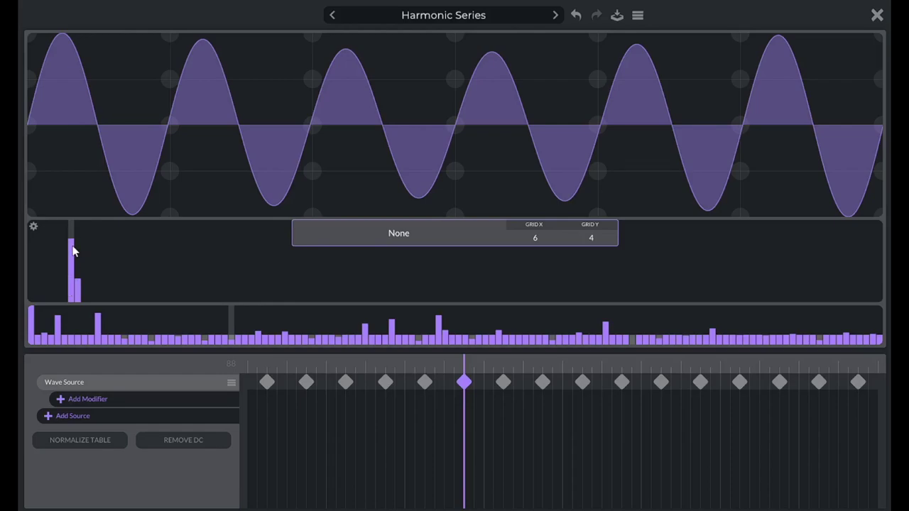
drag(76, 281, 80, 287)
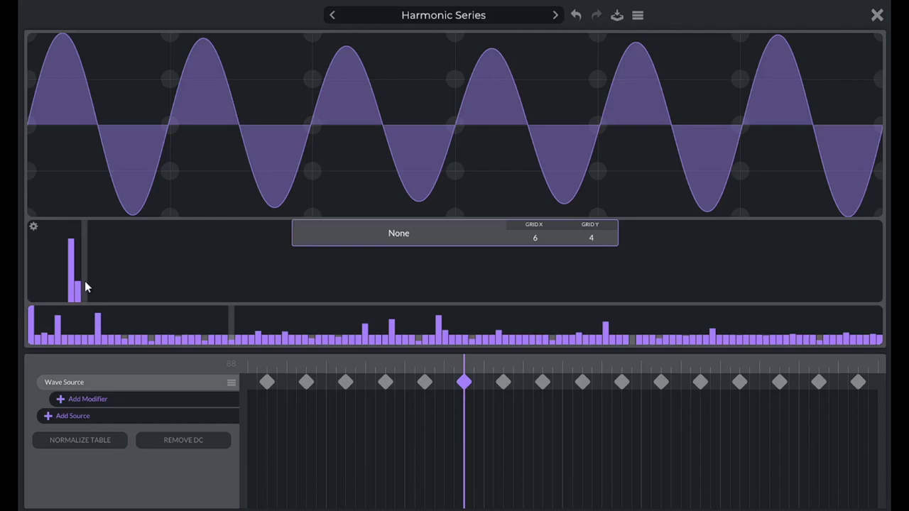
click(94, 283)
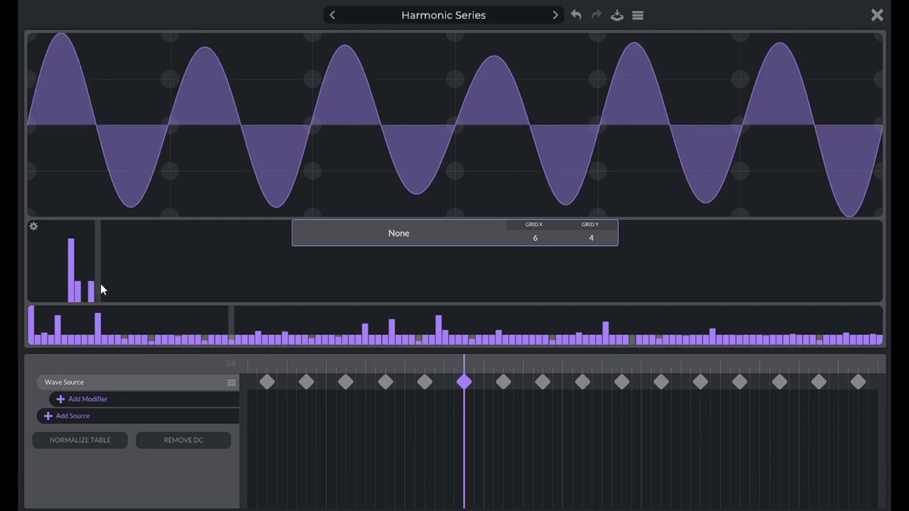
click(98, 284)
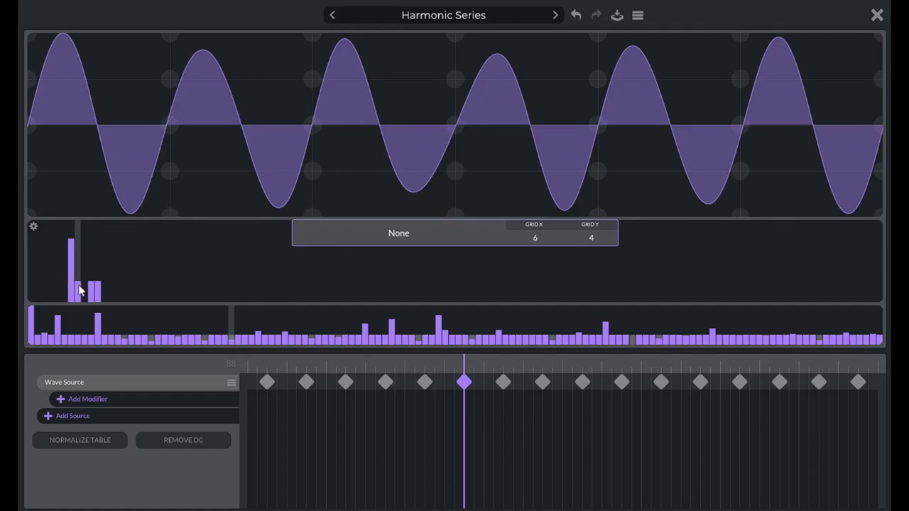
mouse_move(80, 291)
mouse_down()
mouse_move(91, 313)
mouse_move(103, 314)
mouse_up()
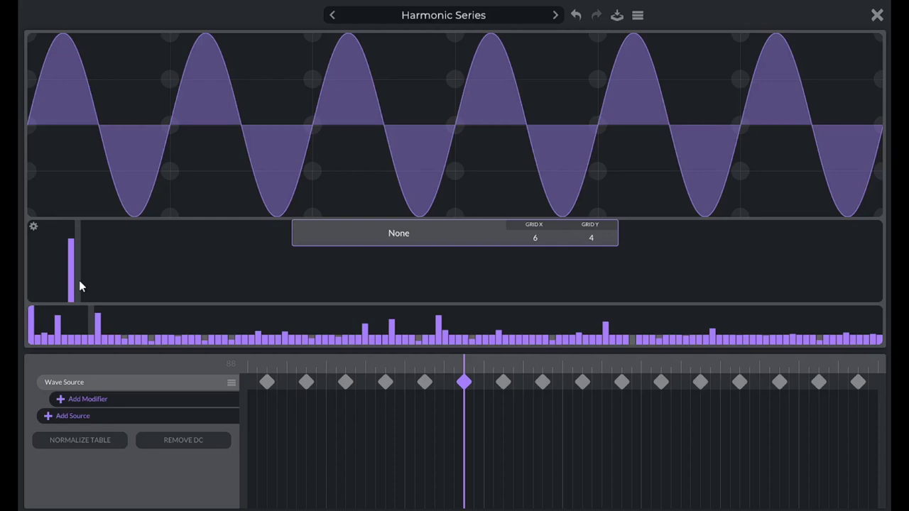
Step: Draw a quieter 2nd harmonic with matching 3rd and 4th harmonics, then close the editor
click(78, 281)
click(90, 283)
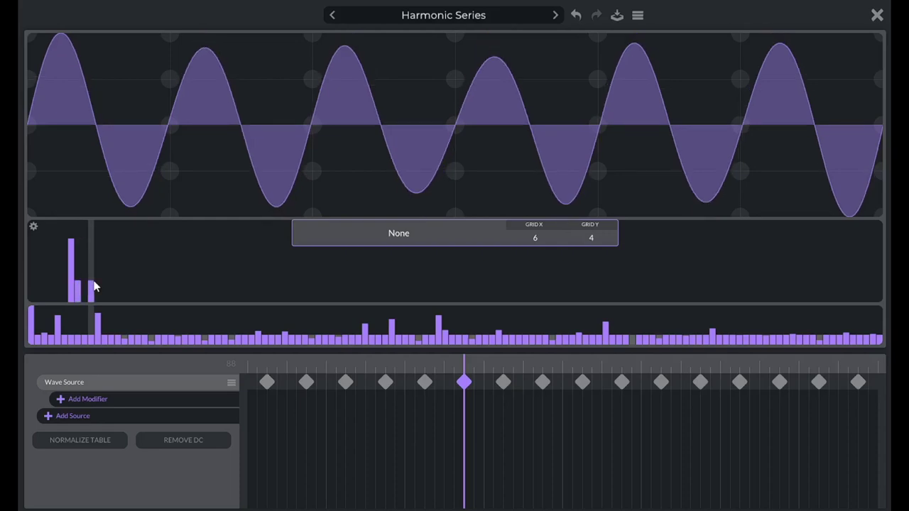
click(98, 286)
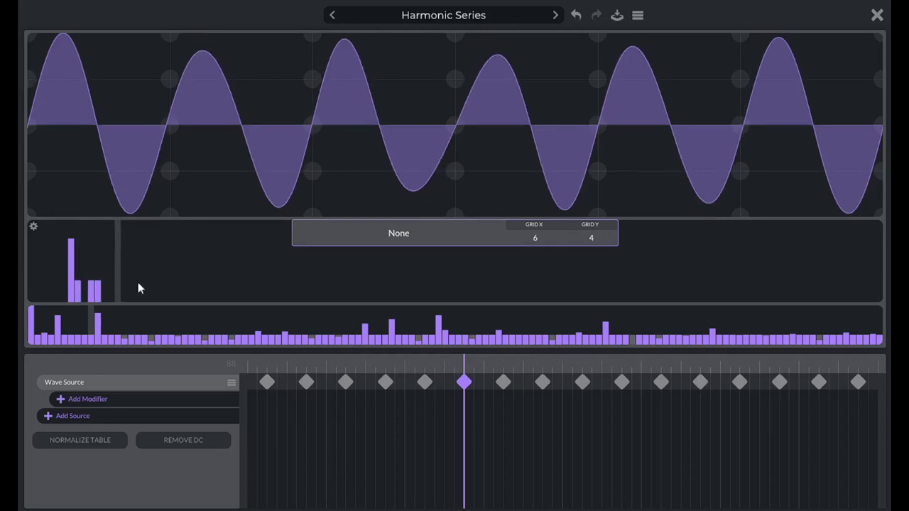
click(876, 14)
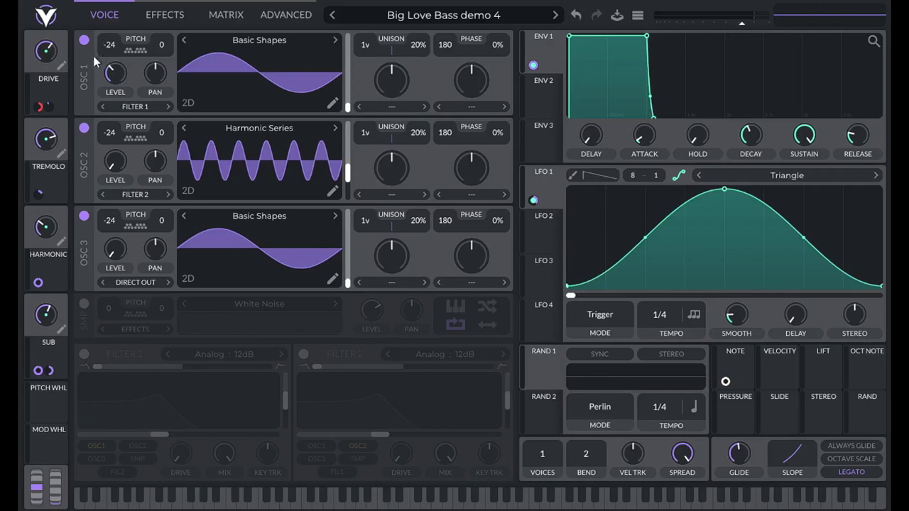
Step: Turn off the Distortion, Filter, Equalizer and Reverb effects
click(83, 217)
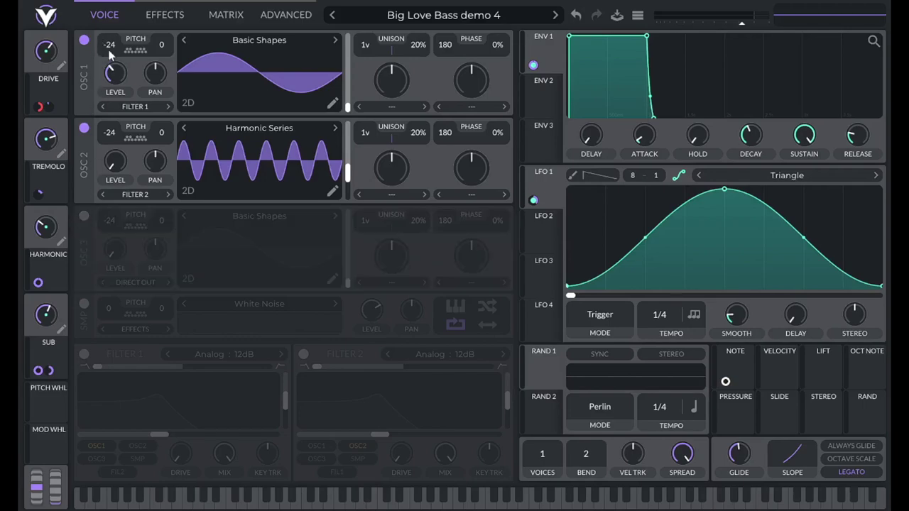
click(163, 14)
click(178, 40)
click(179, 129)
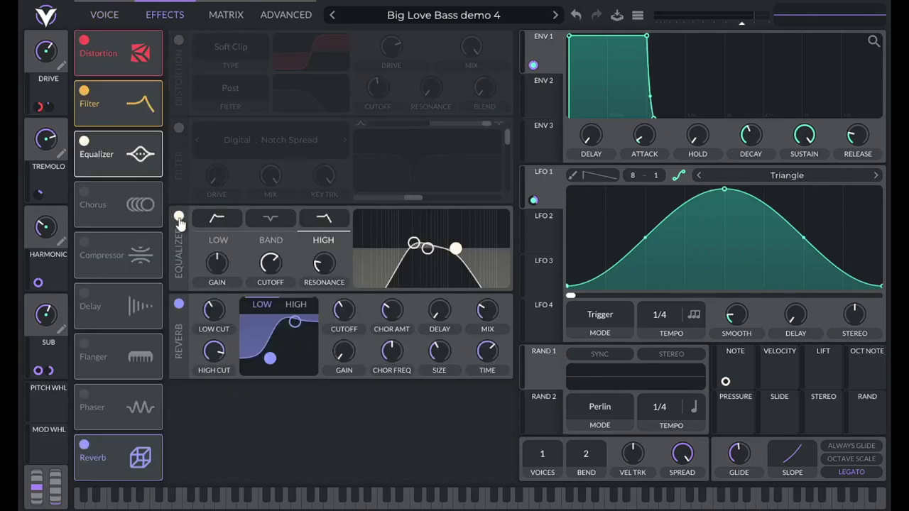
click(179, 217)
click(179, 304)
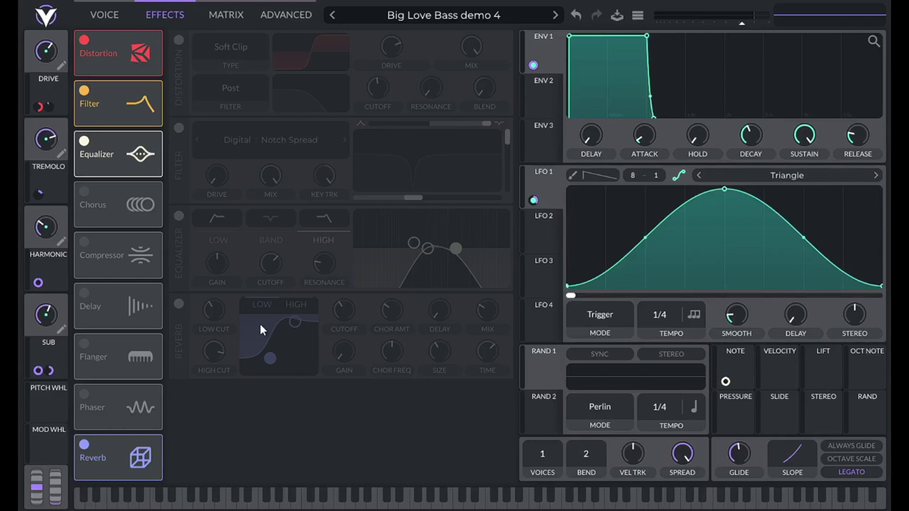
click(180, 40)
click(179, 41)
Step: Mute oscillators 1 and 2 and keep oscillator 3 switched on
click(103, 17)
click(84, 40)
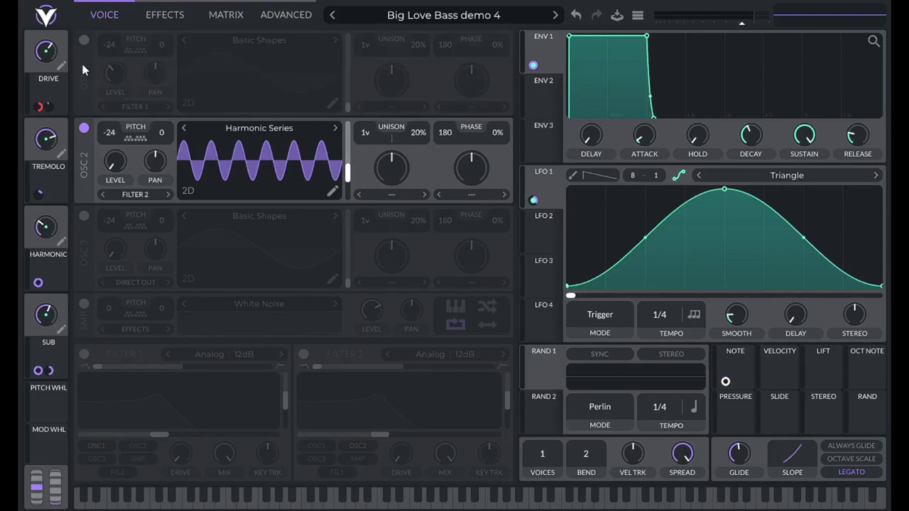
click(83, 128)
click(83, 217)
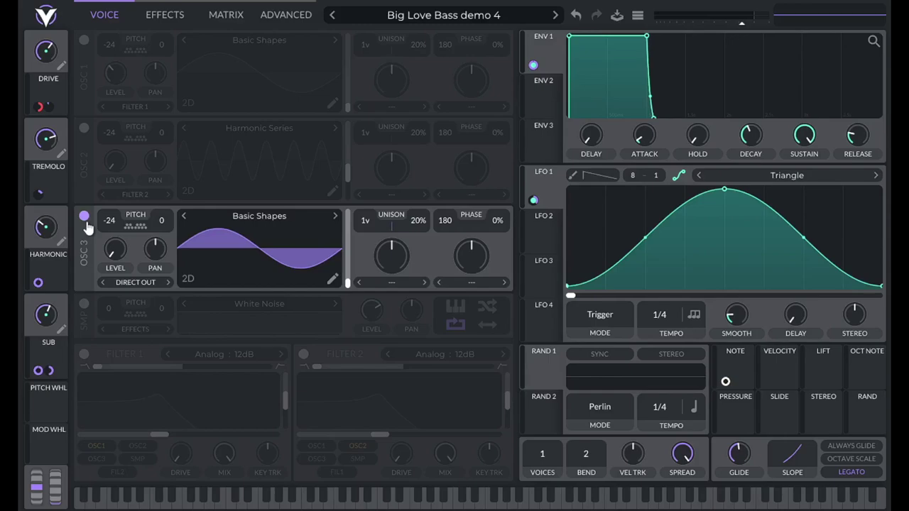
click(161, 21)
click(117, 19)
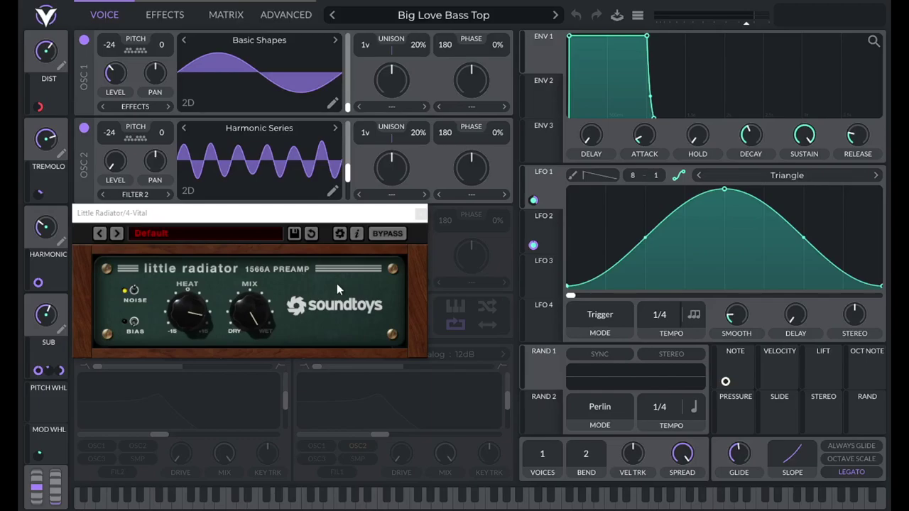
Step: Confirm the Little Radiator heat knob reads 10.05 dB
click(189, 313)
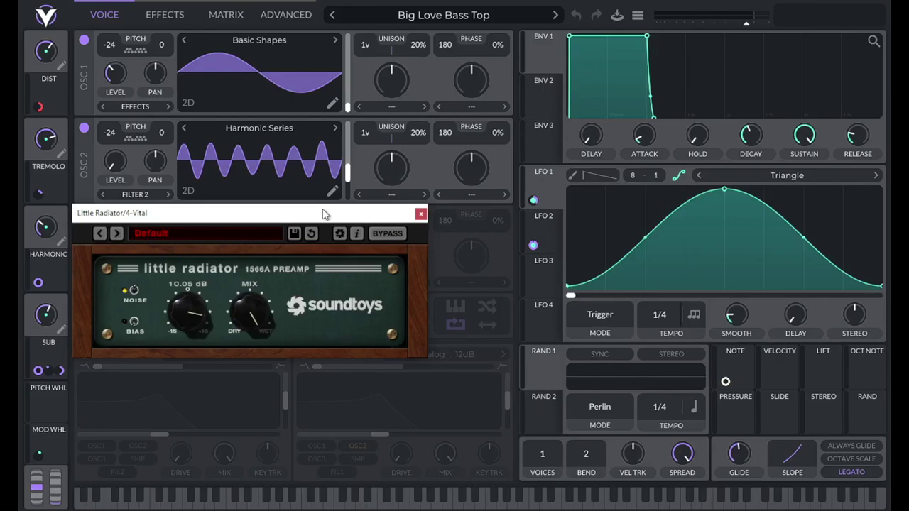
Step: Audition a note and move the SGA1566 preamp window aside into place
click(154, 497)
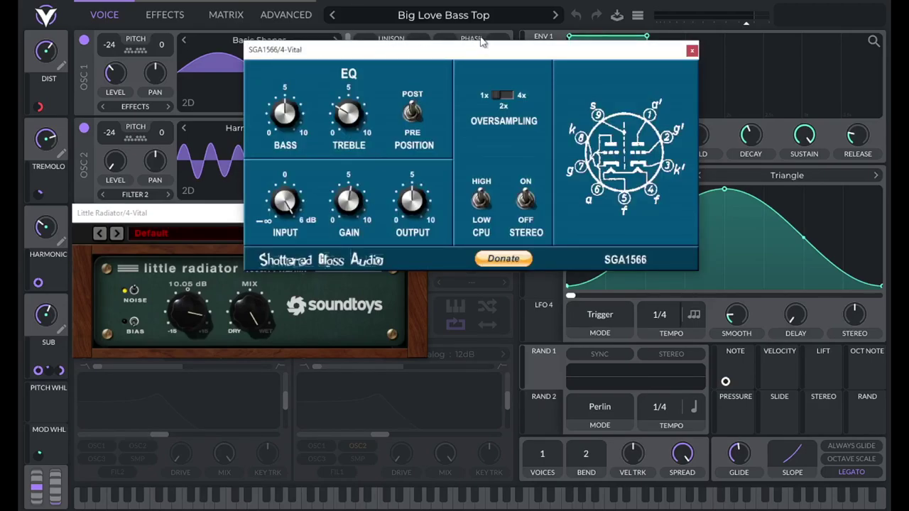
drag(448, 49, 540, 31)
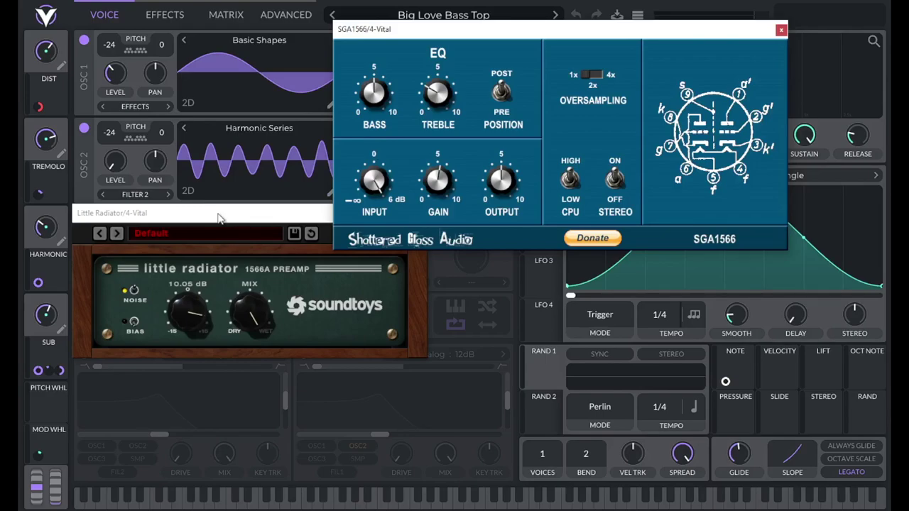
drag(538, 31, 602, 51)
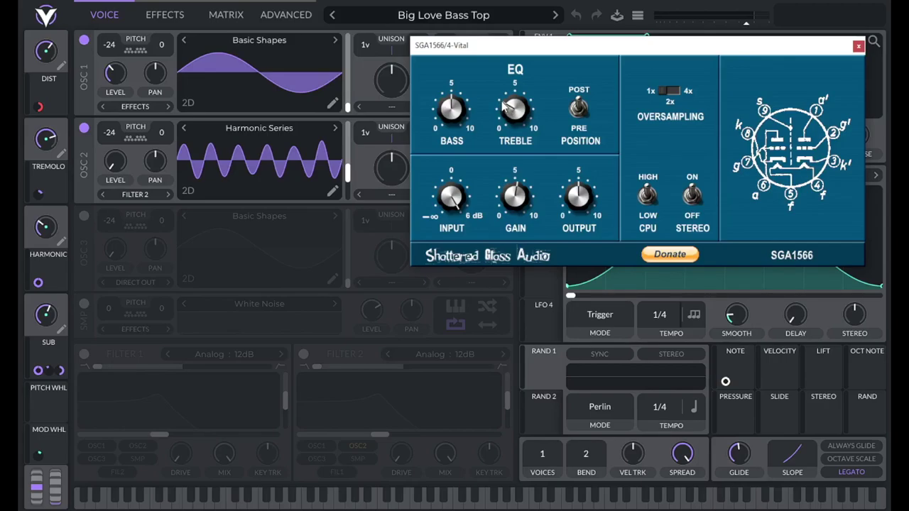
click(859, 45)
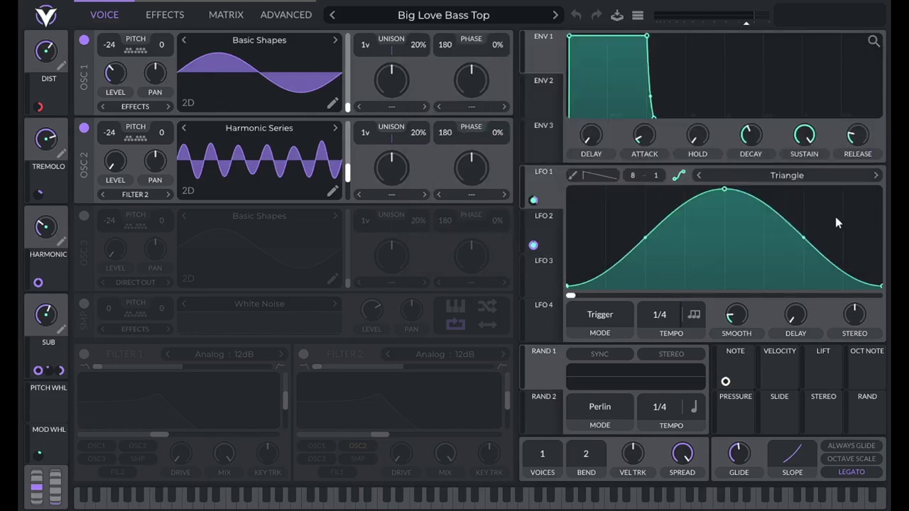